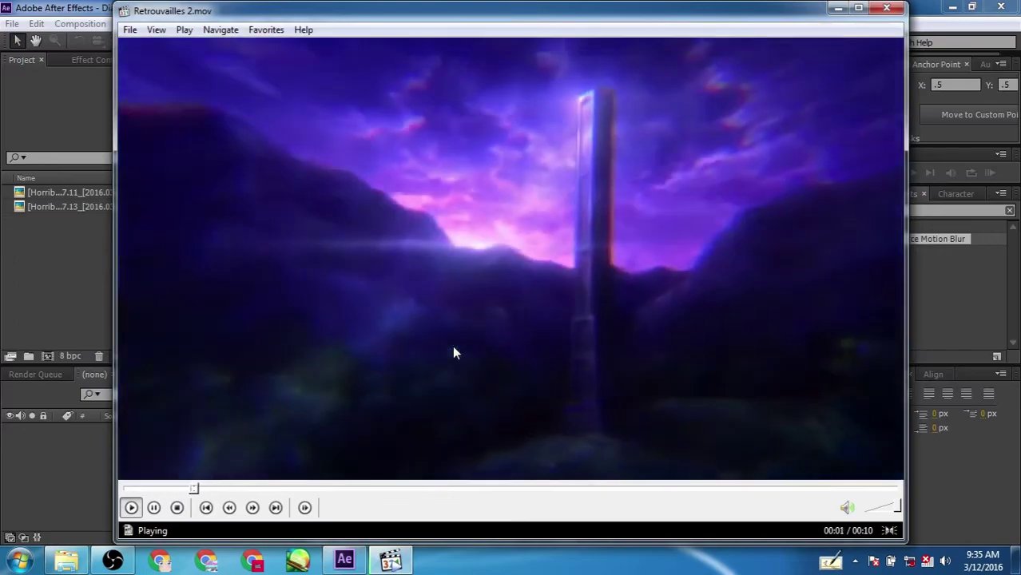
- Play and replay the opening seconds of the Retrouvailles 2.mov example video, and close the player
{"action": "key", "text": "space"}
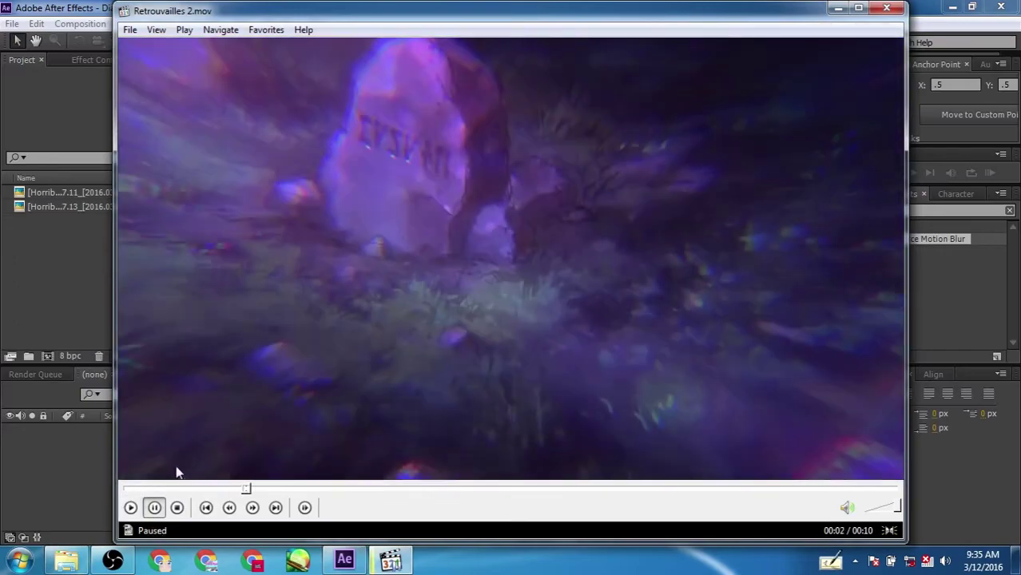
{"action": "left_click", "coordinate": [131, 507]}
{"action": "left_click", "coordinate": [154, 489]}
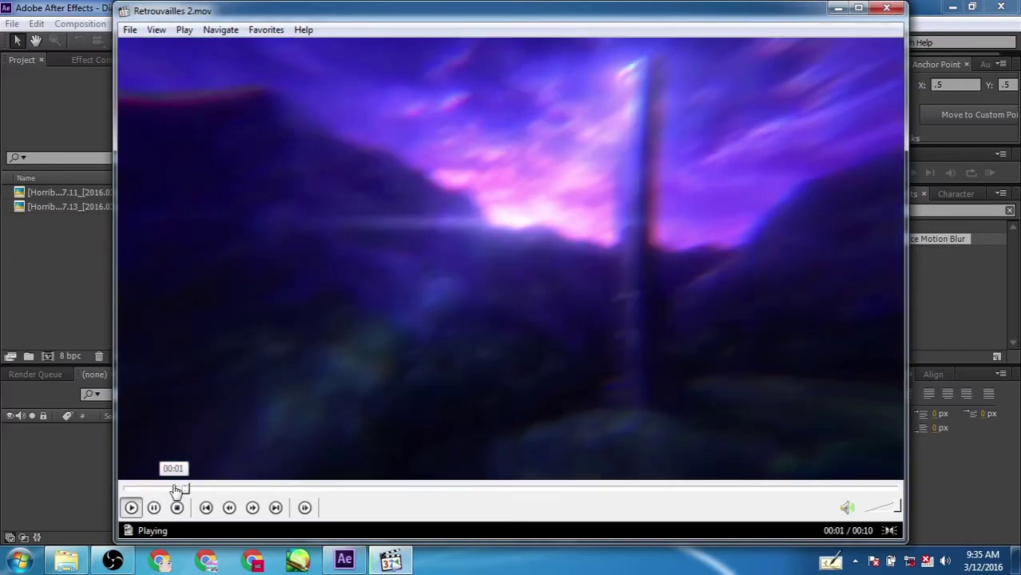
{"action": "left_click", "coordinate": [154, 507]}
{"action": "left_click", "coordinate": [886, 7]}
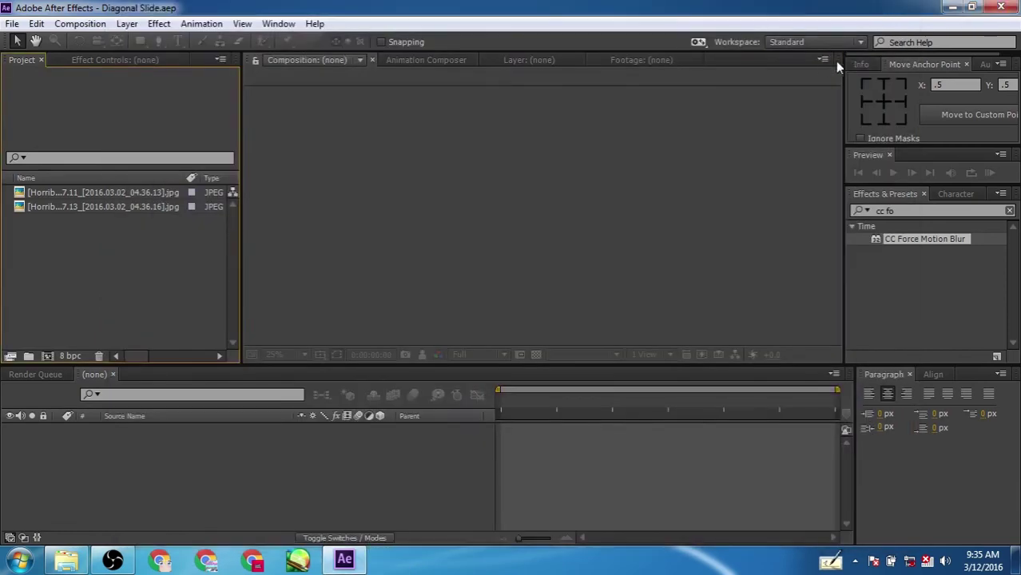
- Create a new composition with the HDV/HDTV 720 29.97 preset and a duration of 4 seconds
{"action": "left_click", "coordinate": [80, 24]}
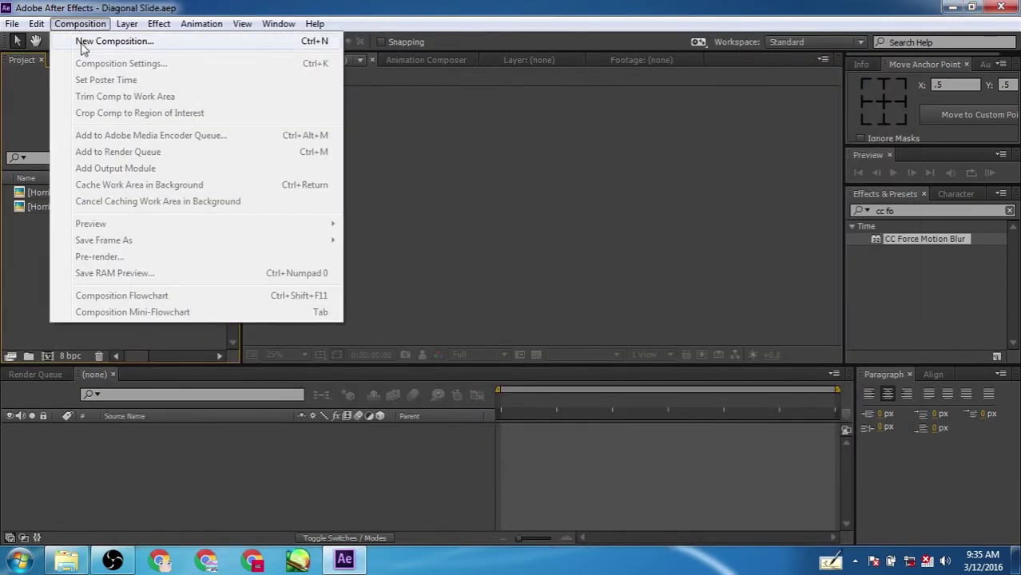
{"action": "left_click", "coordinate": [83, 45]}
{"action": "left_click_drag", "start_coordinate": [645, 102], "coordinate": [550, 127]}
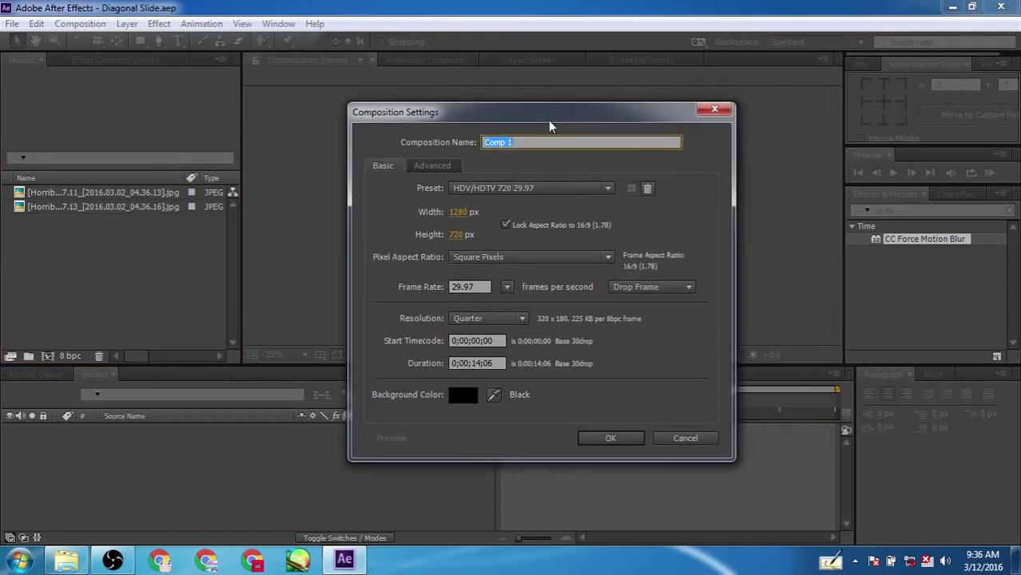
{"action": "left_click", "coordinate": [474, 362]}
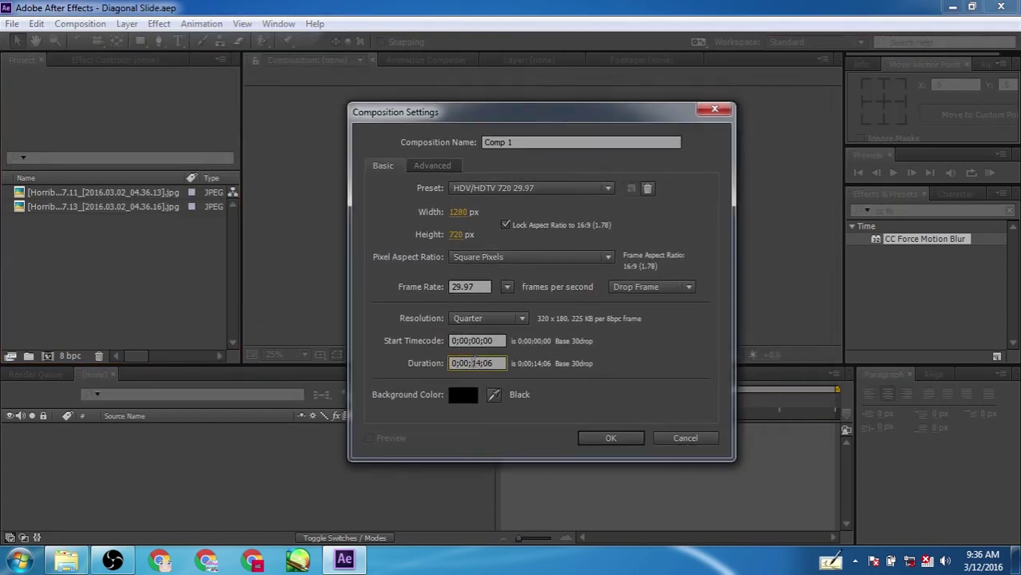
{"action": "double_click", "coordinate": [474, 362]}
{"action": "type", "text": "4"}
{"action": "left_click", "coordinate": [607, 438]}
- Add both imported JPEG images to the Comp 1 timeline as layers, with the 04.36.13 image above the 04.36.16 image
{"action": "left_click", "coordinate": [107, 279]}
{"action": "left_click", "coordinate": [102, 196]}
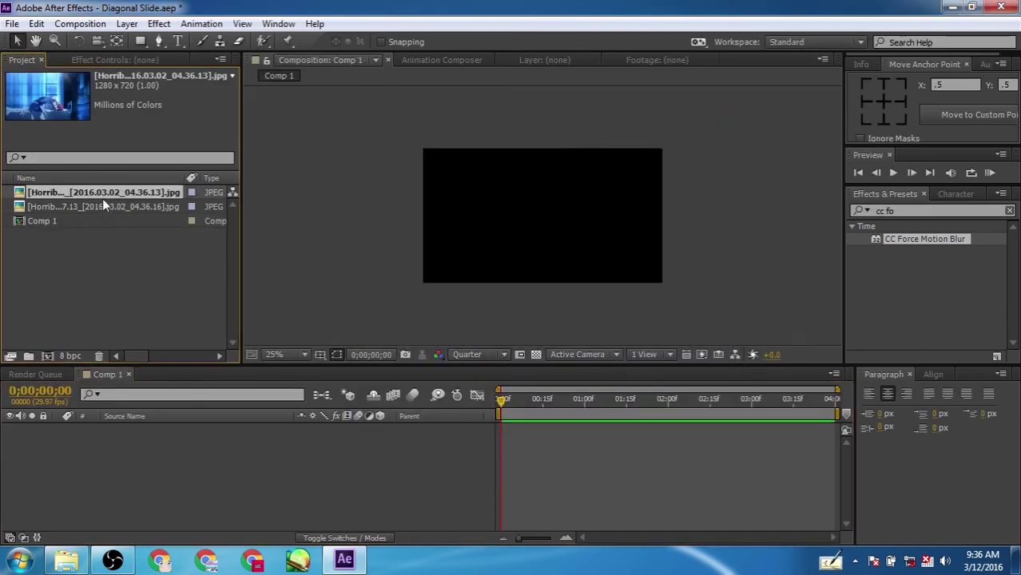
{"action": "left_click", "coordinate": [104, 205], "text": "shift"}
{"action": "left_click_drag", "start_coordinate": [111, 203], "coordinate": [121, 460]}
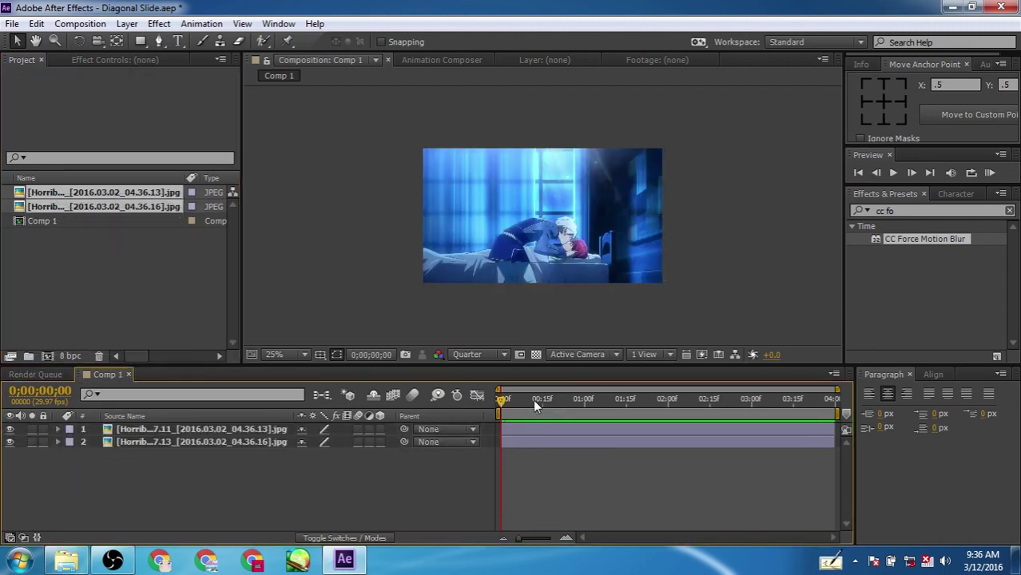
- Add an Opacity keyframe to the upper image layer at 0;00;00;25
{"action": "left_click", "coordinate": [570, 403]}
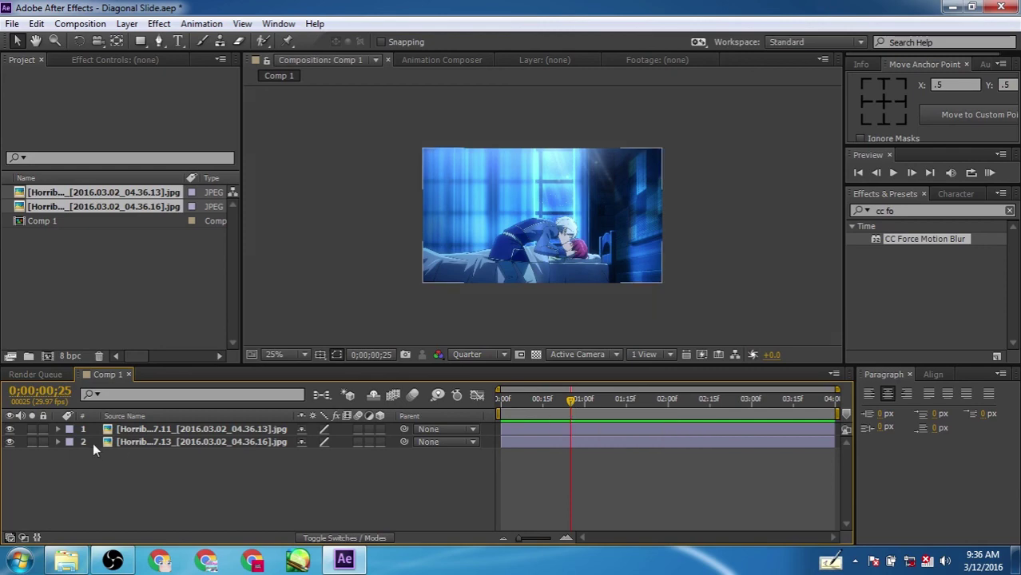
{"action": "left_click", "coordinate": [147, 431]}
{"action": "left_click", "coordinate": [568, 540]}
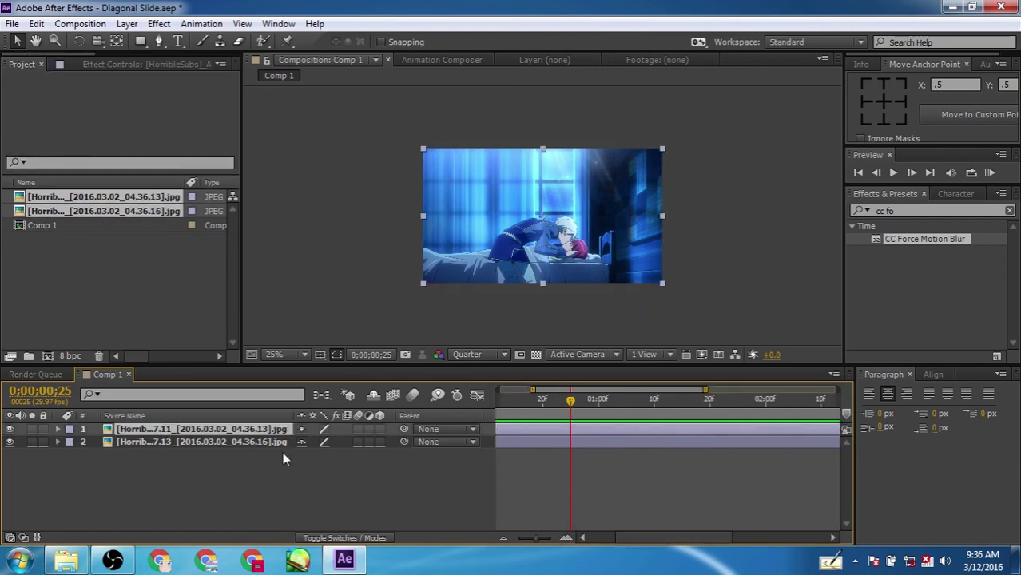
{"action": "key", "text": "t"}
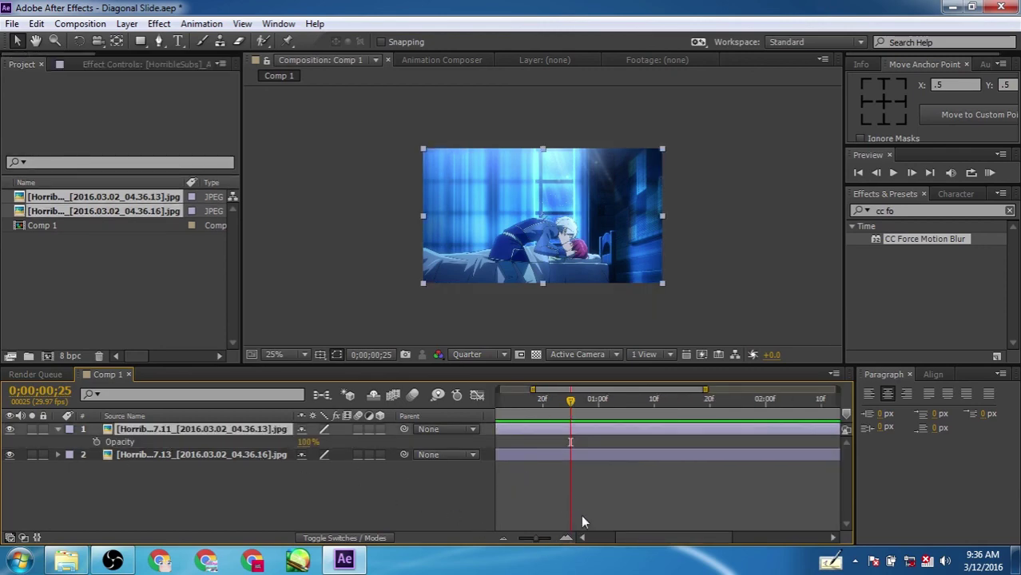
{"action": "left_click", "coordinate": [566, 536]}
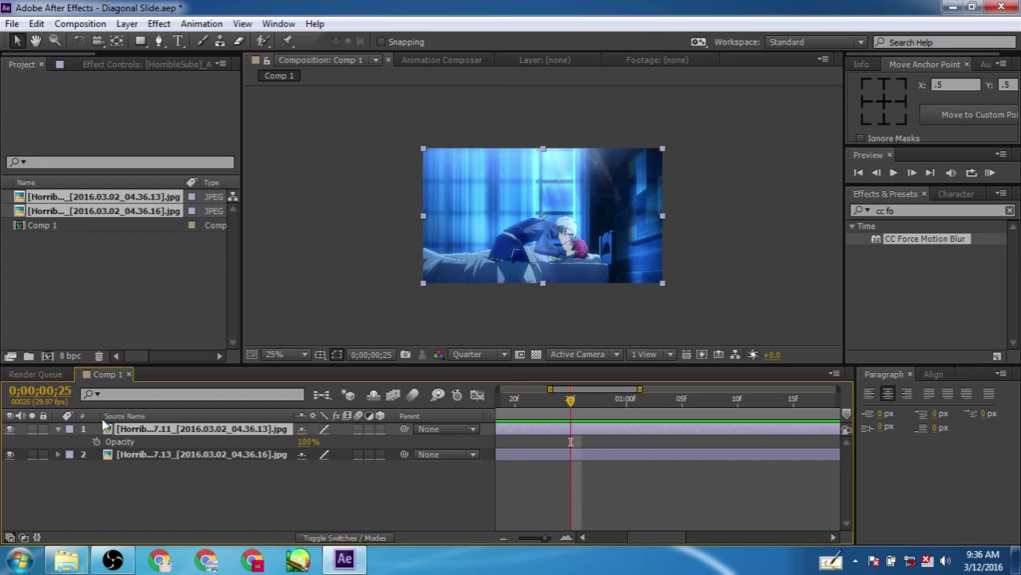
{"action": "left_click", "coordinate": [96, 442]}
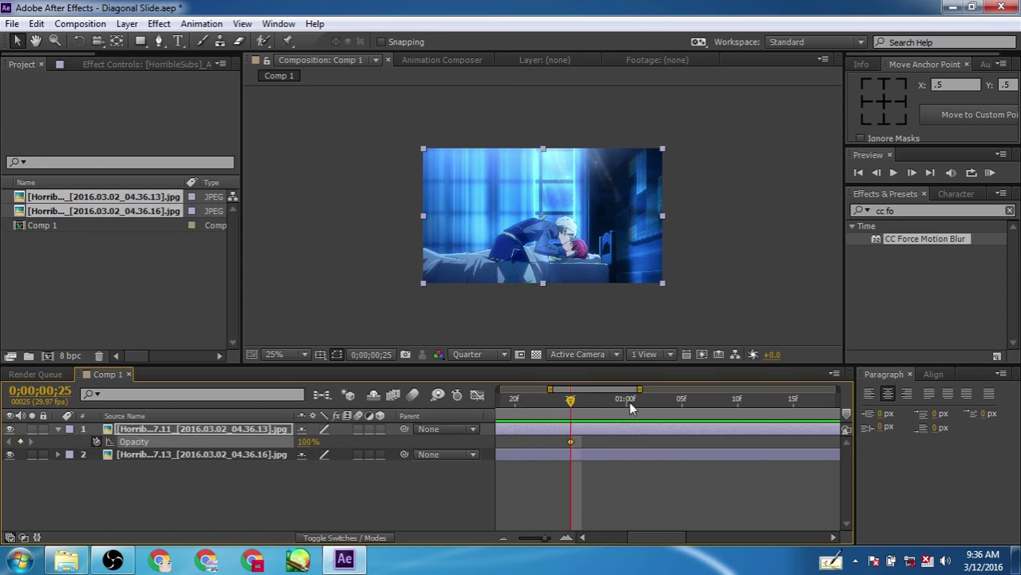
- Set the upper image layer's Opacity to 0% at 0;00;01;05
{"action": "left_click_drag", "start_coordinate": [629, 402], "coordinate": [682, 399]}
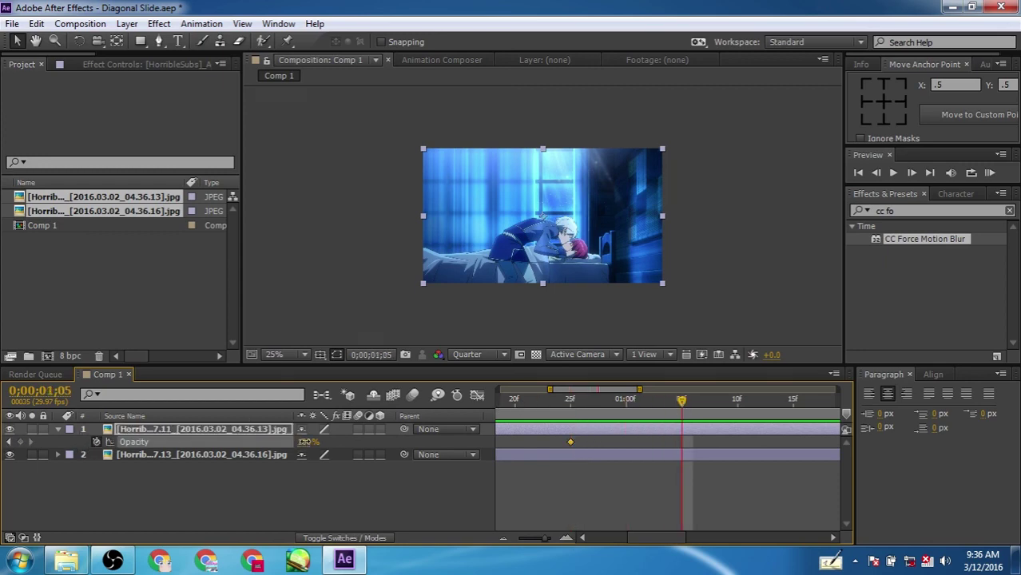
{"action": "left_click_drag", "start_coordinate": [307, 442], "coordinate": [302, 441]}
{"action": "mouse_move", "coordinate": [681, 400]}
{"action": "left_mouse_down"}
{"action": "mouse_move", "coordinate": [558, 414]}
{"action": "mouse_move", "coordinate": [682, 401]}
{"action": "left_mouse_up"}
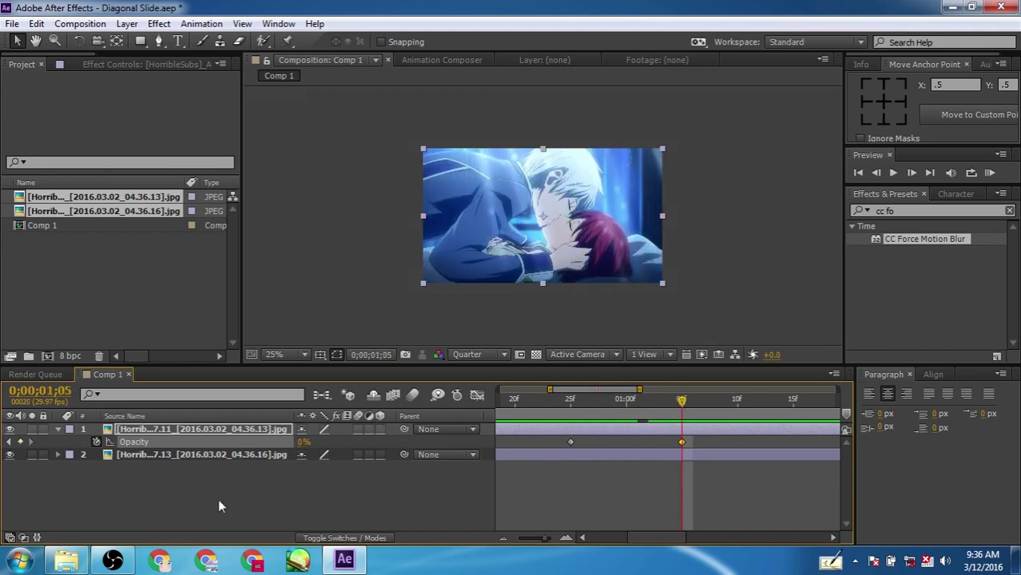
- Create a new adjustment layer above the two image layers
{"action": "left_click", "coordinate": [221, 506]}
{"action": "left_click", "coordinate": [127, 23]}
{"action": "mouse_move", "coordinate": [188, 18]}
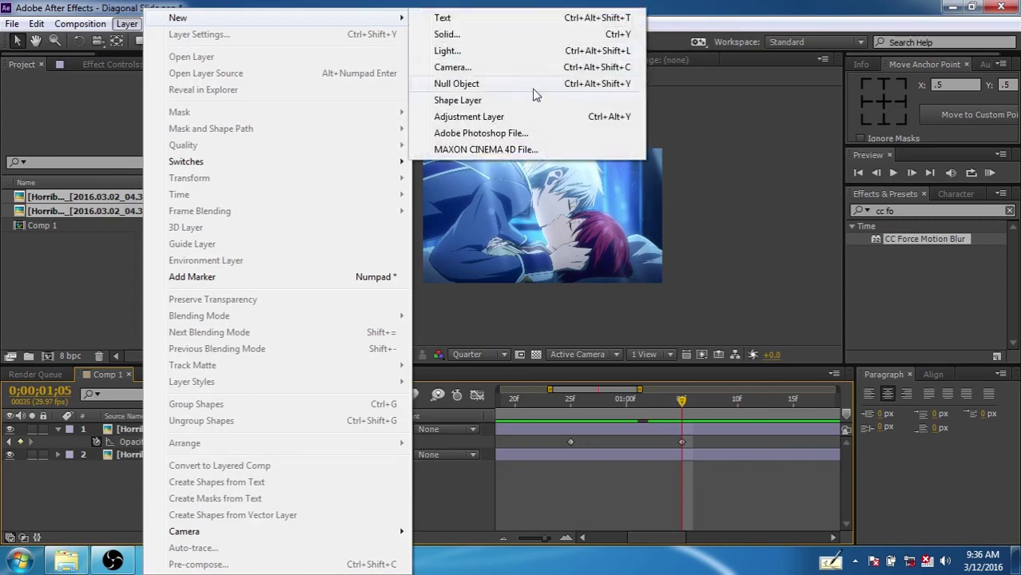
{"action": "left_click", "coordinate": [512, 117]}
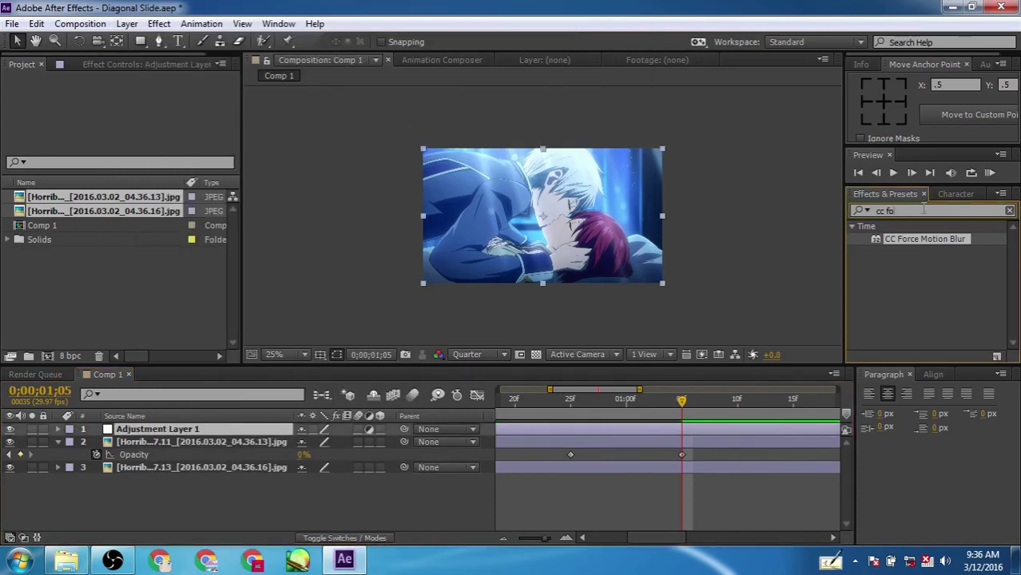
- Search the effects for "motion tile" and apply Motion Tile to the adjustment layer
{"action": "key", "text": "BackSpace"}
{"action": "key", "text": "BackSpace"}
{"action": "key", "text": "BackSpace"}
{"action": "key", "text": "BackSpace"}
{"action": "key", "text": "BackSpace"}
{"action": "left_click", "coordinate": [924, 210]}
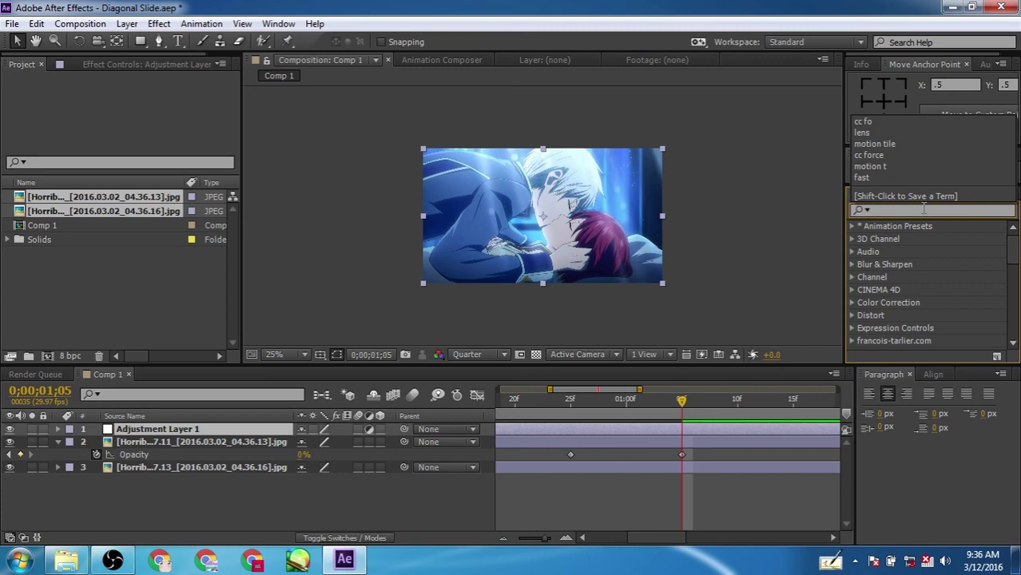
{"action": "type", "text": "motion tile"}
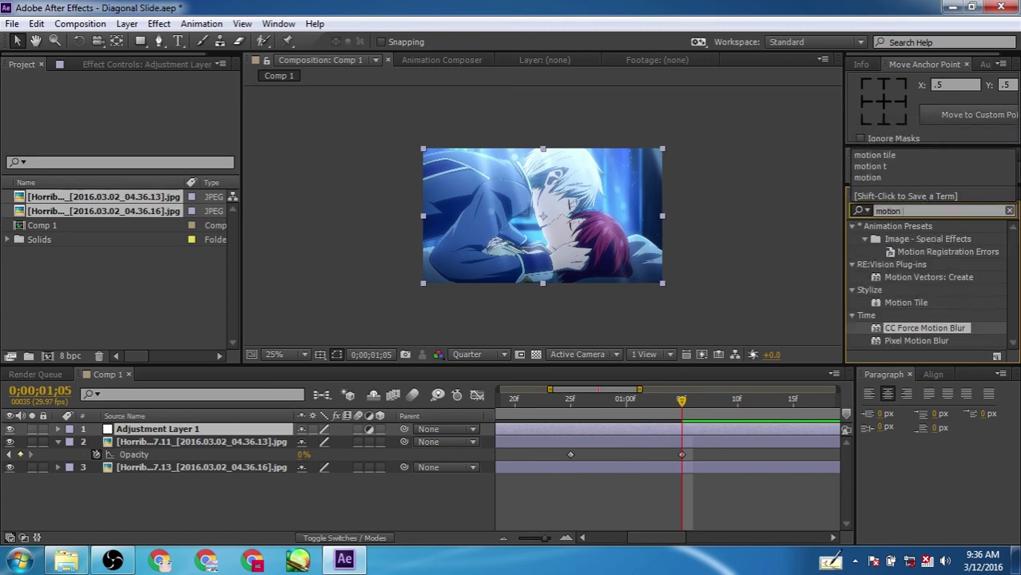
{"action": "left_click", "coordinate": [906, 239]}
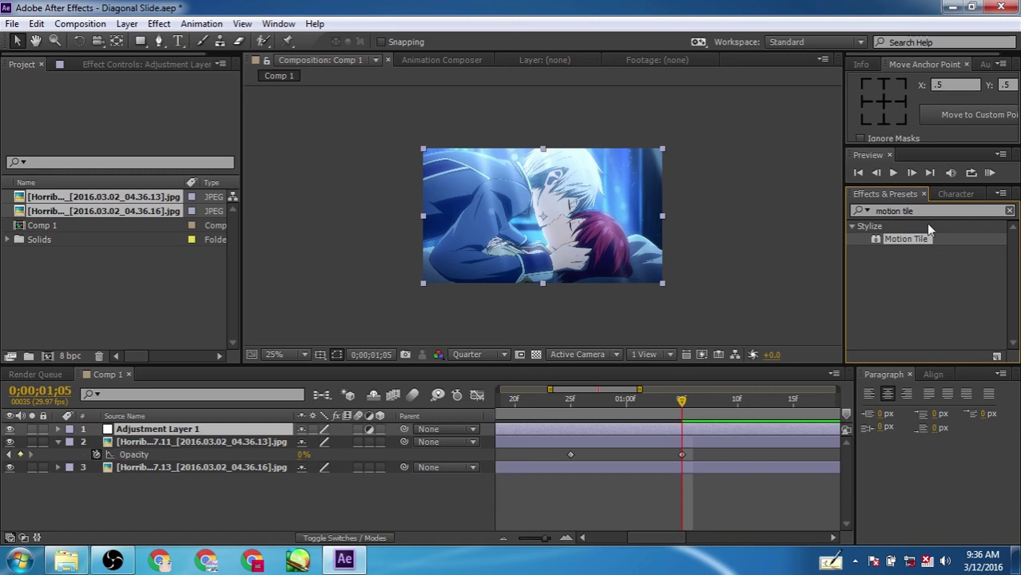
{"action": "left_click_drag", "start_coordinate": [919, 239], "coordinate": [237, 430]}
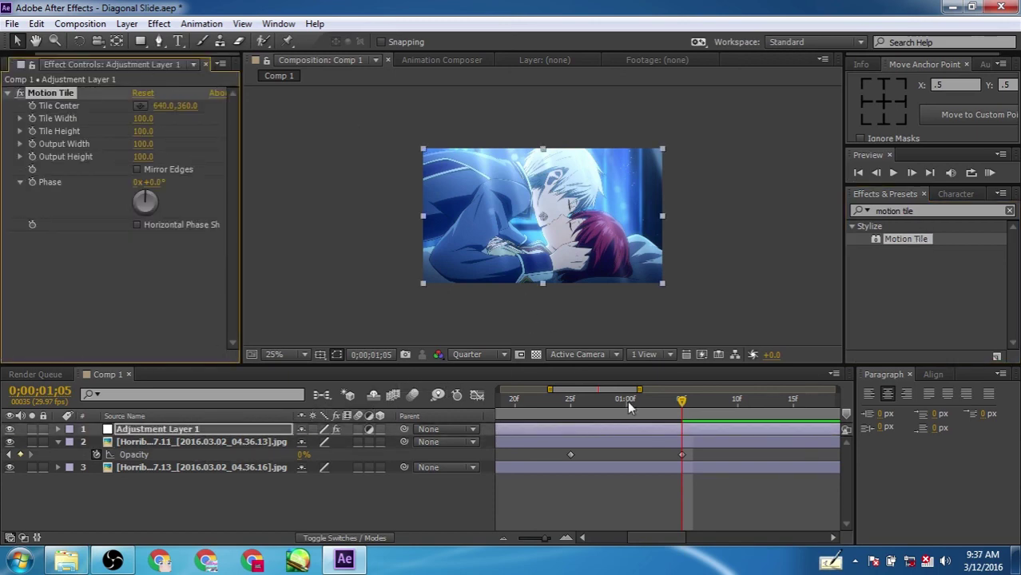
- Add a Tile Center keyframe for Motion Tile at 0;00;00;15 and reveal the adjustment layer's keyframed properties
{"action": "left_click_drag", "start_coordinate": [627, 401], "coordinate": [570, 404]}
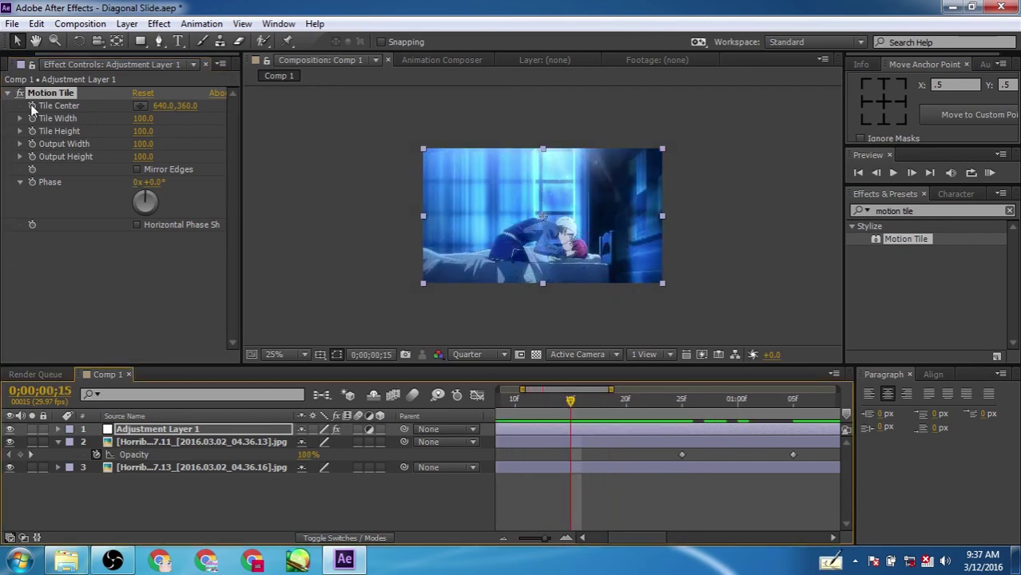
{"action": "left_click", "coordinate": [31, 107]}
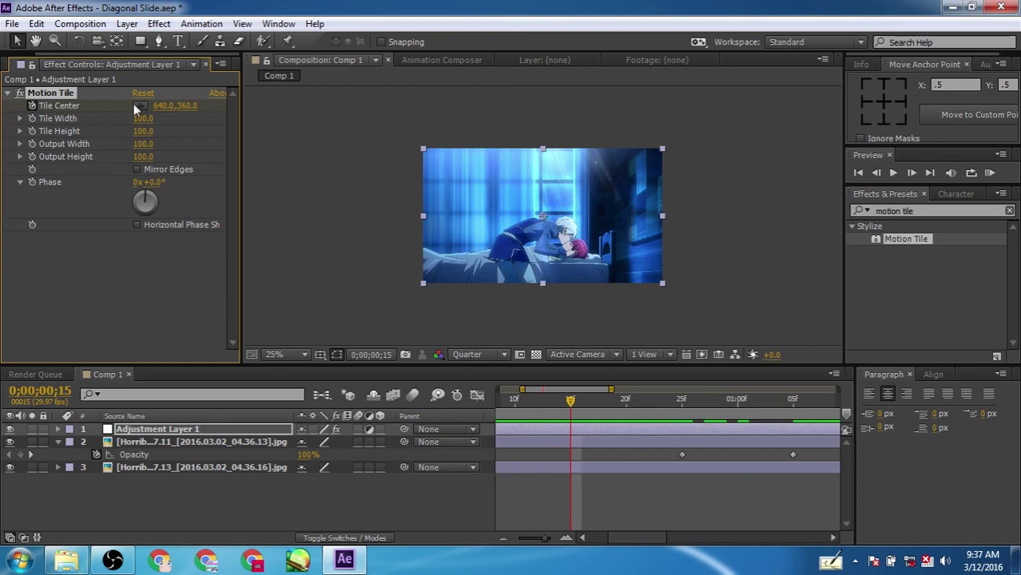
{"action": "left_click", "coordinate": [145, 431]}
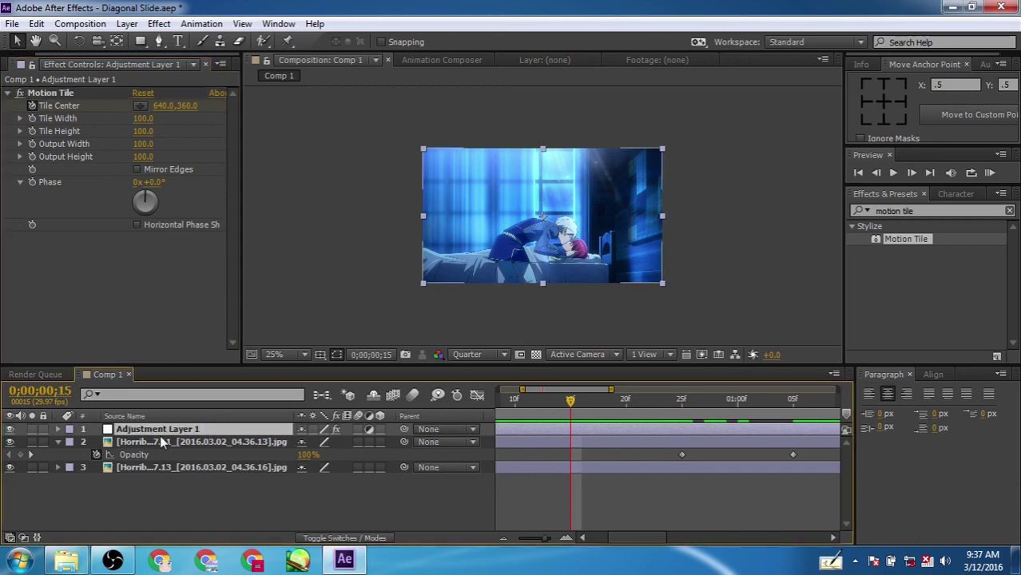
{"action": "key", "text": "u"}
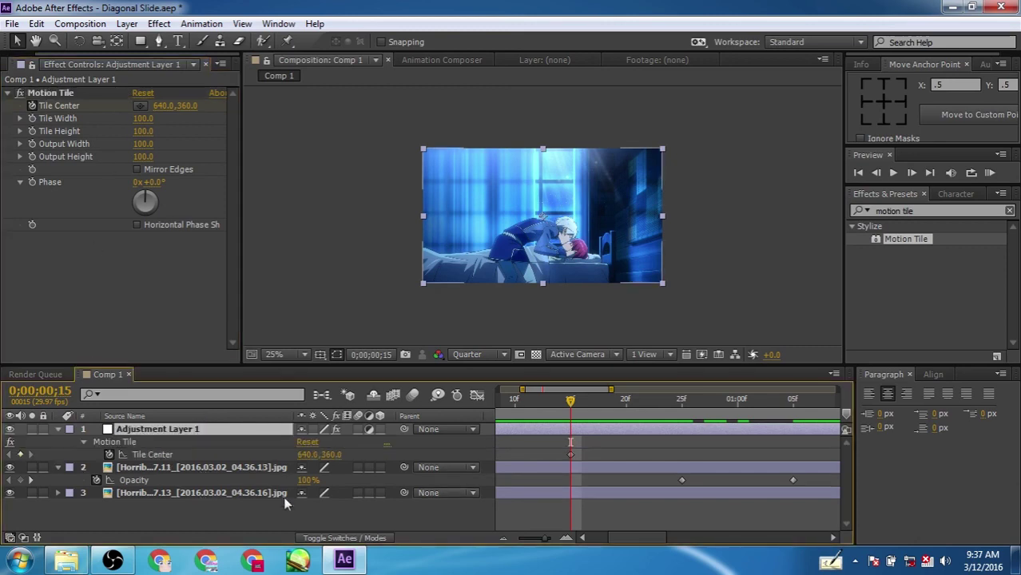
- Move the current time to 0;00;01;15
{"action": "left_click", "coordinate": [503, 538]}
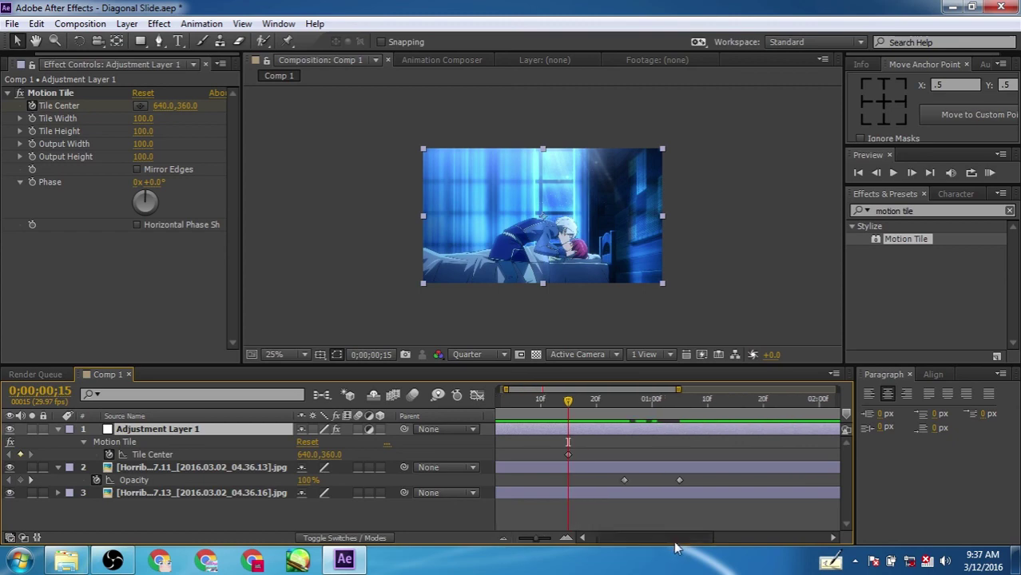
{"action": "left_click_drag", "start_coordinate": [677, 411], "coordinate": [707, 409]}
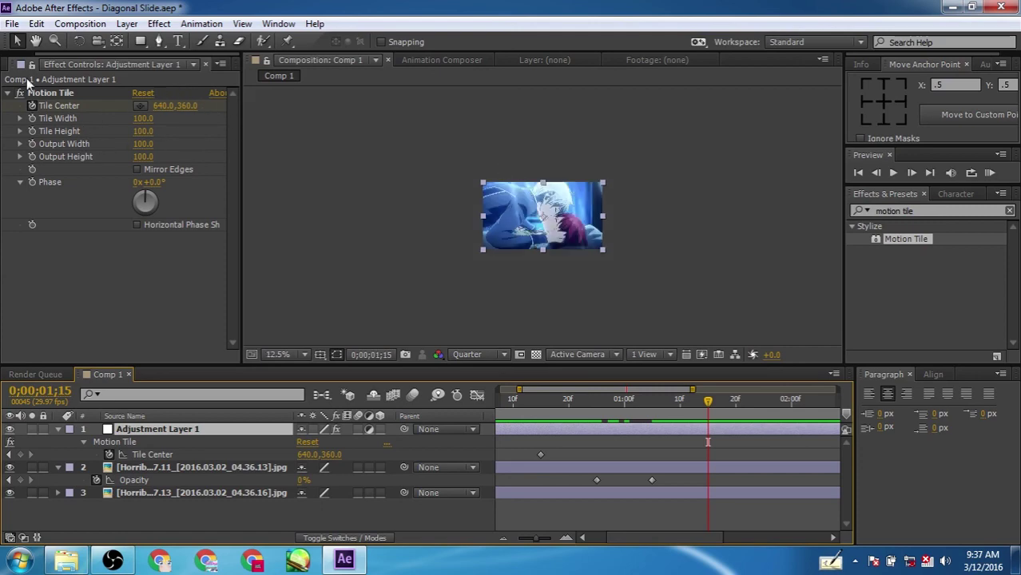
{"action": "key", "text": "comma"}
- Try moving the Motion Tile center point diagonally to -640, 1080 in the composition view, and undo the move
{"action": "left_click", "coordinate": [164, 105]}
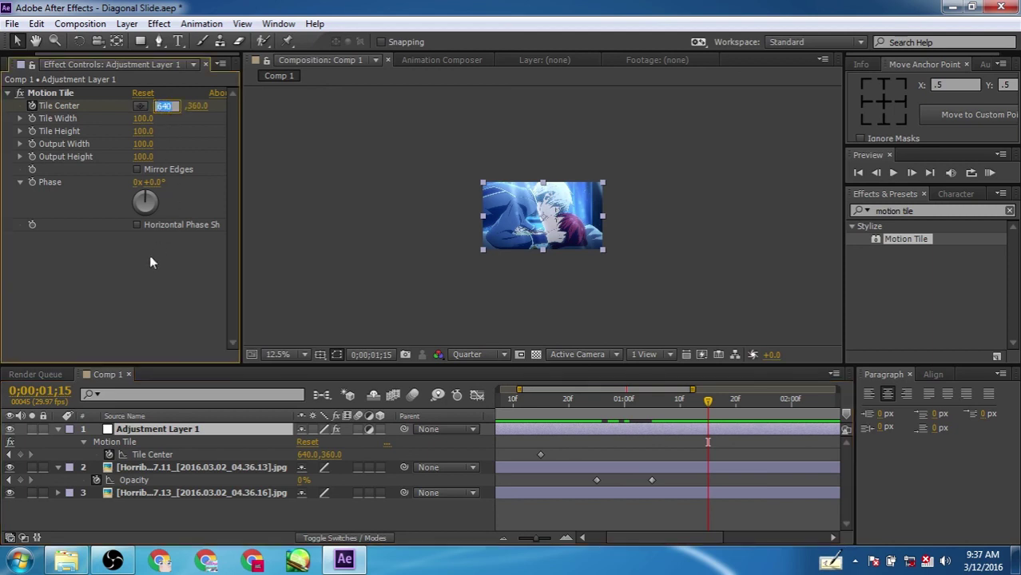
{"action": "key", "text": "Return"}
{"action": "left_click", "coordinate": [46, 93]}
{"action": "left_click_drag", "start_coordinate": [545, 218], "coordinate": [424, 283]}
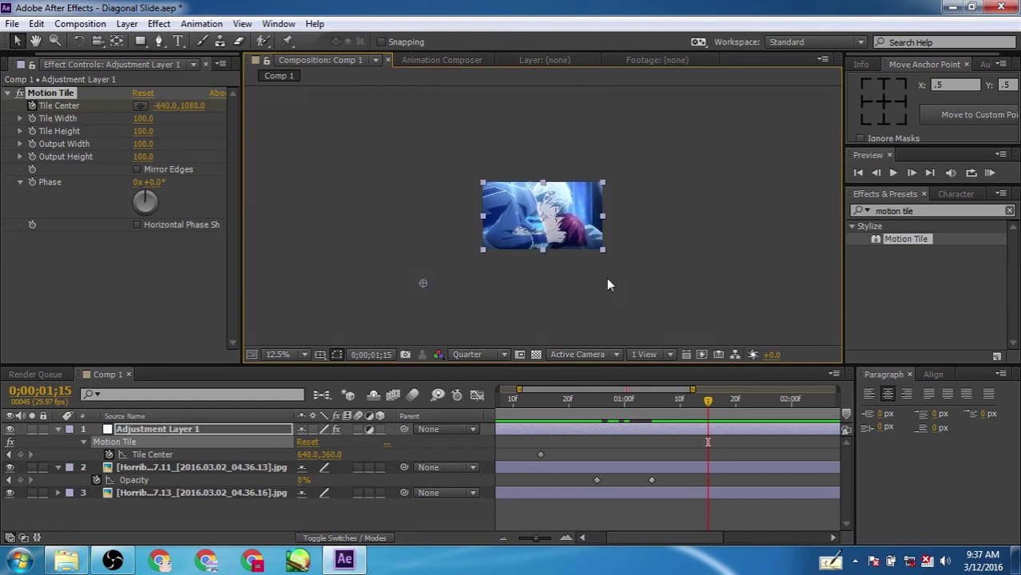
{"action": "scroll", "coordinate": [614, 270], "scroll_direction": "up", "scroll_amount": 4}
{"action": "scroll", "coordinate": [614, 269], "scroll_direction": "down", "scroll_amount": 2}
{"action": "scroll", "coordinate": [614, 269], "scroll_direction": "down", "scroll_amount": 1}
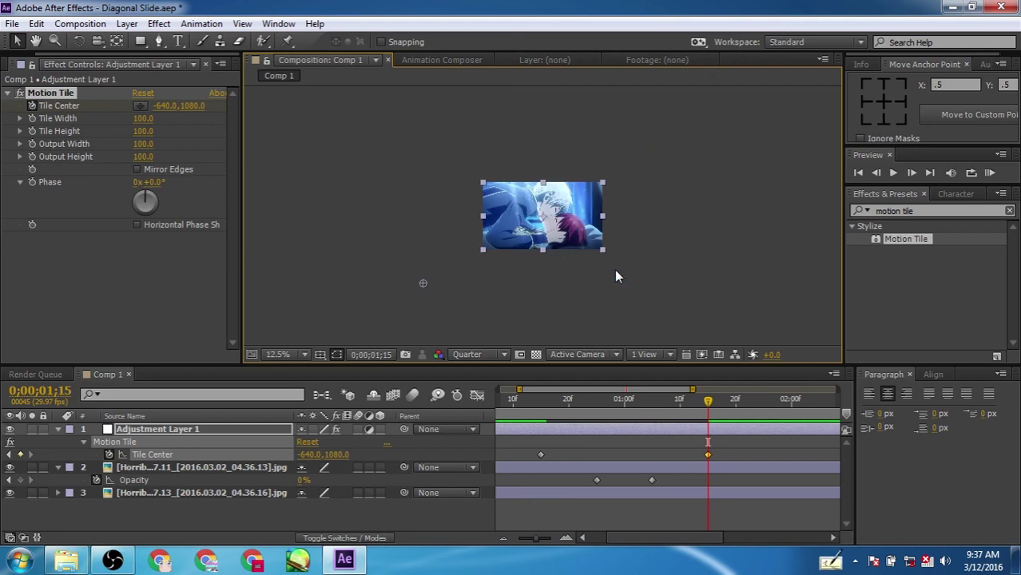
{"action": "key", "text": "ctrl+z"}
- Set Motion Tile's Tile Center to -640, 1080 at 0;00;01;15
{"action": "left_click", "coordinate": [162, 105]}
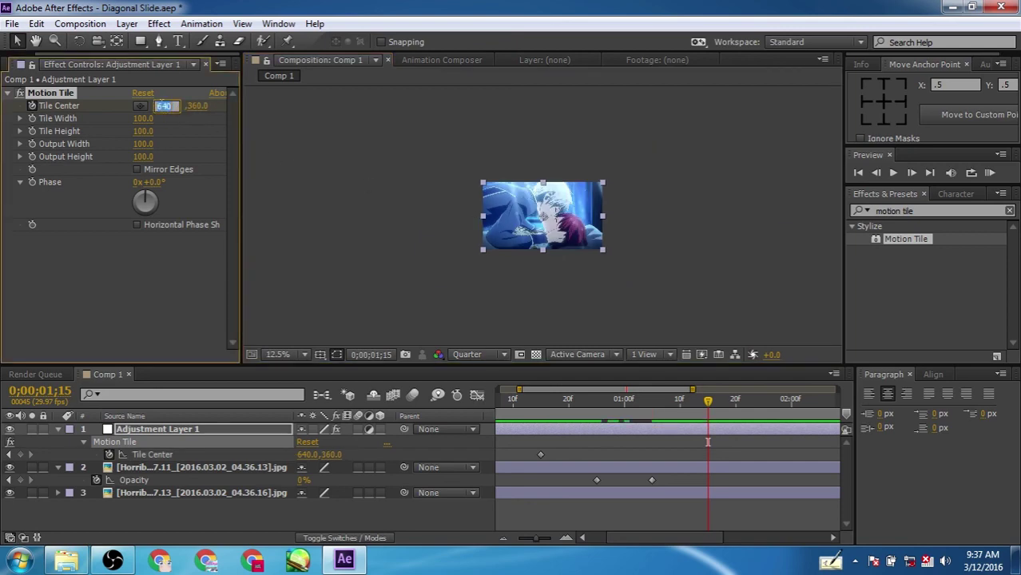
{"action": "type", "text": "-"}
{"action": "key", "text": "Tab"}
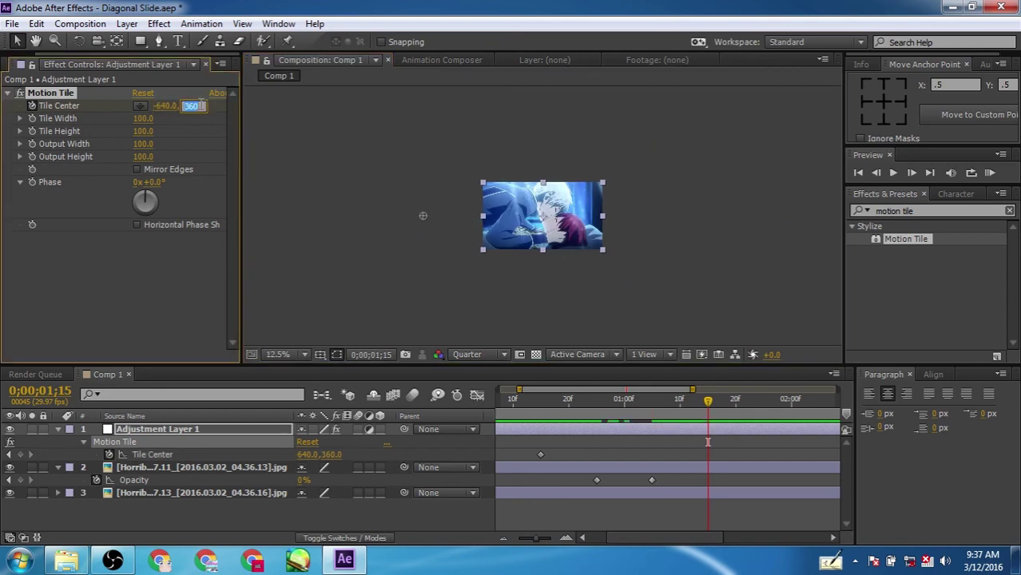
{"action": "key", "text": "Home"}
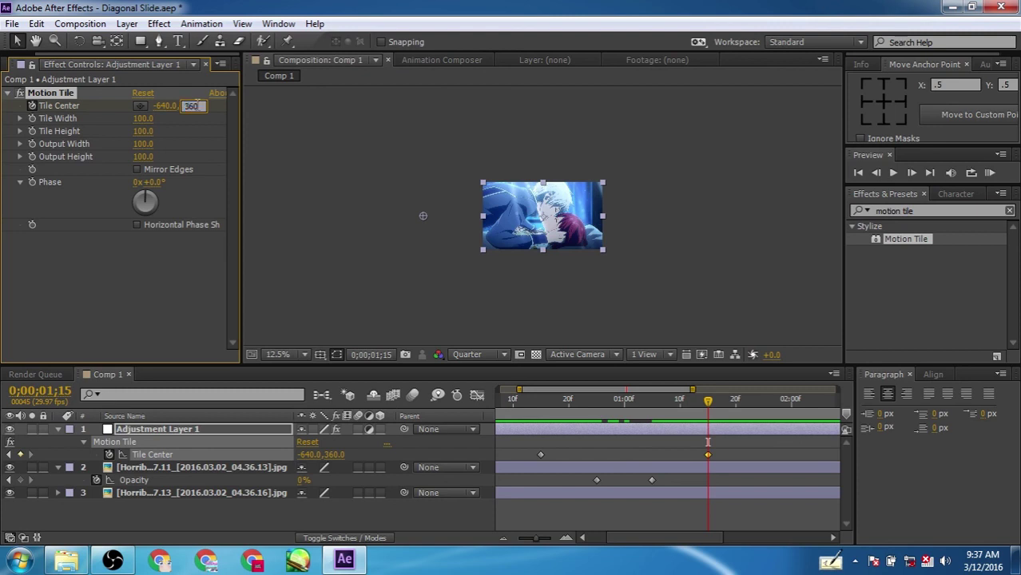
{"action": "type", "text": "+()"}
{"action": "key", "text": "Home"}
{"action": "type", "text": "("}
{"action": "key", "text": "End"}
{"action": "key", "text": "Return"}
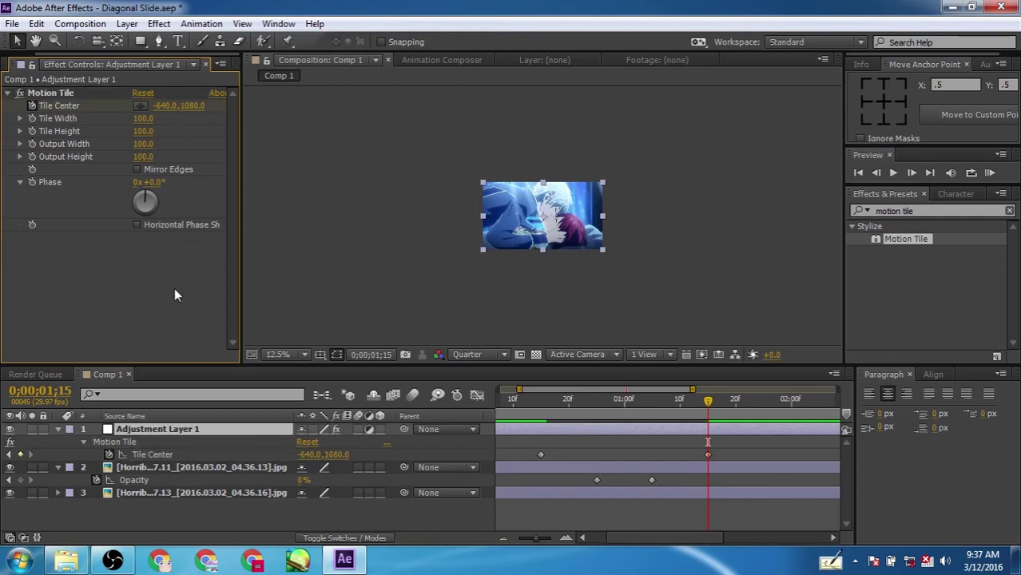
{"action": "scroll", "coordinate": [537, 232], "scroll_direction": "up", "scroll_amount": 1}
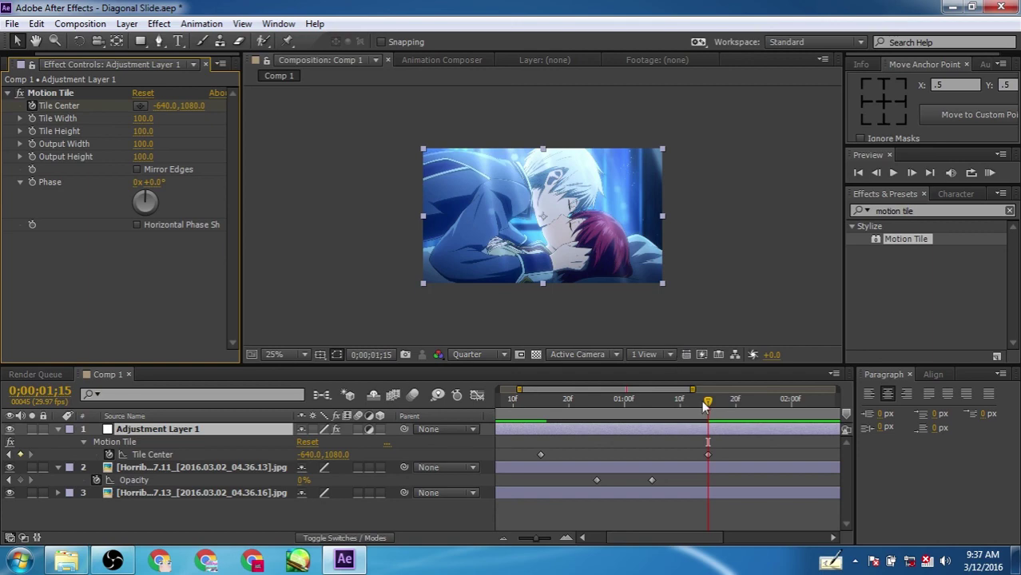
- Enable Mirror Edges for the Motion Tile effect and inspect the mirrored transition at 0;00;00;29
{"action": "scroll", "coordinate": [682, 278], "scroll_direction": "down", "scroll_amount": 2}
{"action": "scroll", "coordinate": [682, 278], "scroll_direction": "up", "scroll_amount": 2}
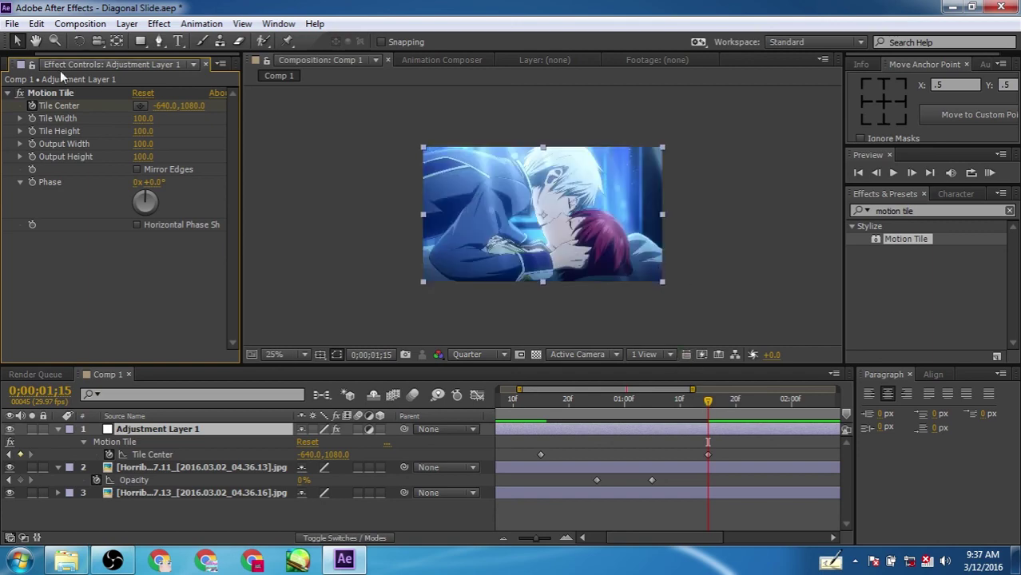
{"action": "left_click", "coordinate": [40, 93]}
{"action": "scroll", "coordinate": [586, 195], "scroll_direction": "down", "scroll_amount": 1}
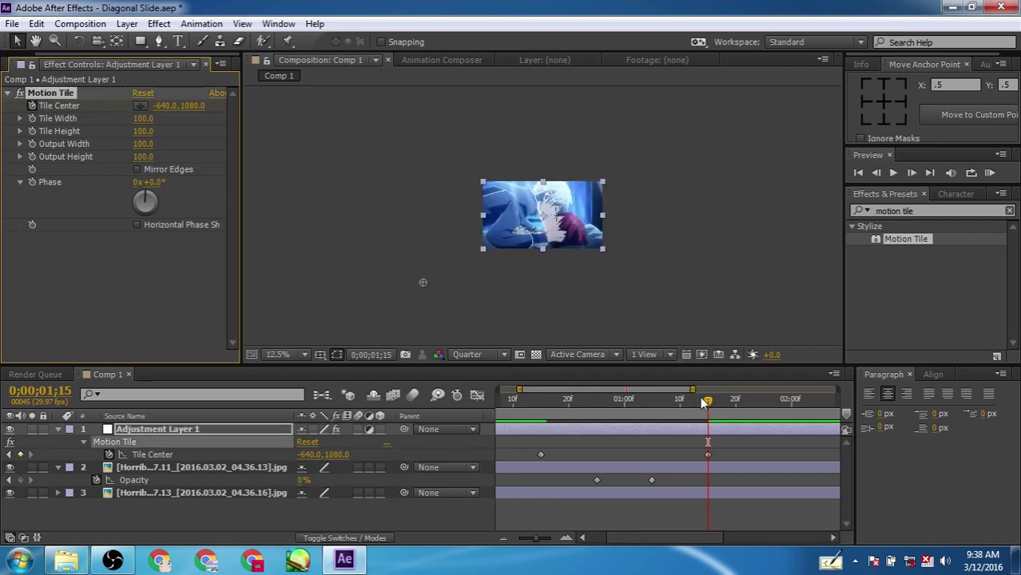
{"action": "left_click_drag", "start_coordinate": [706, 402], "coordinate": [620, 424]}
{"action": "scroll", "coordinate": [563, 247], "scroll_direction": "up", "scroll_amount": 2}
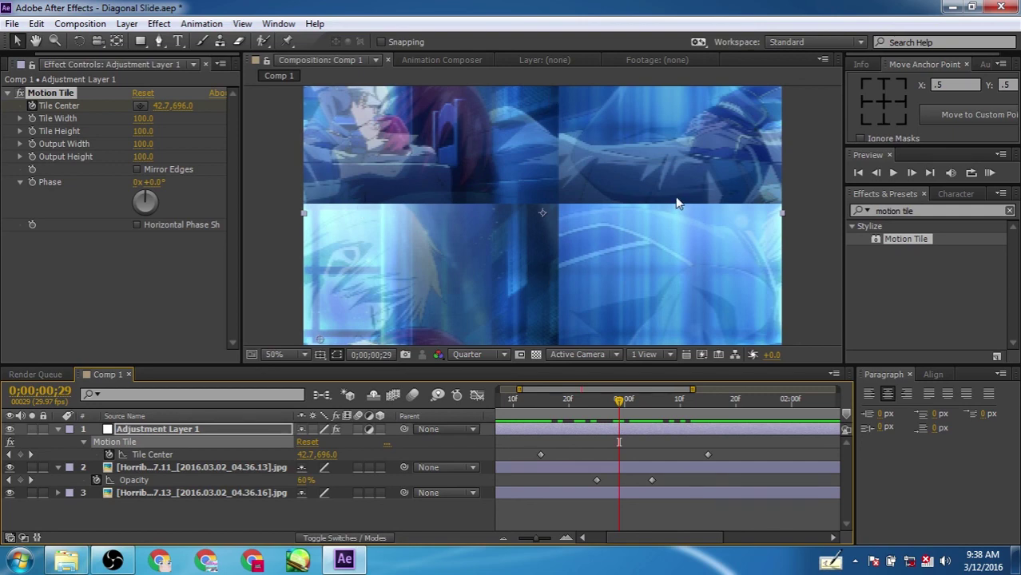
{"action": "left_click", "coordinate": [138, 170]}
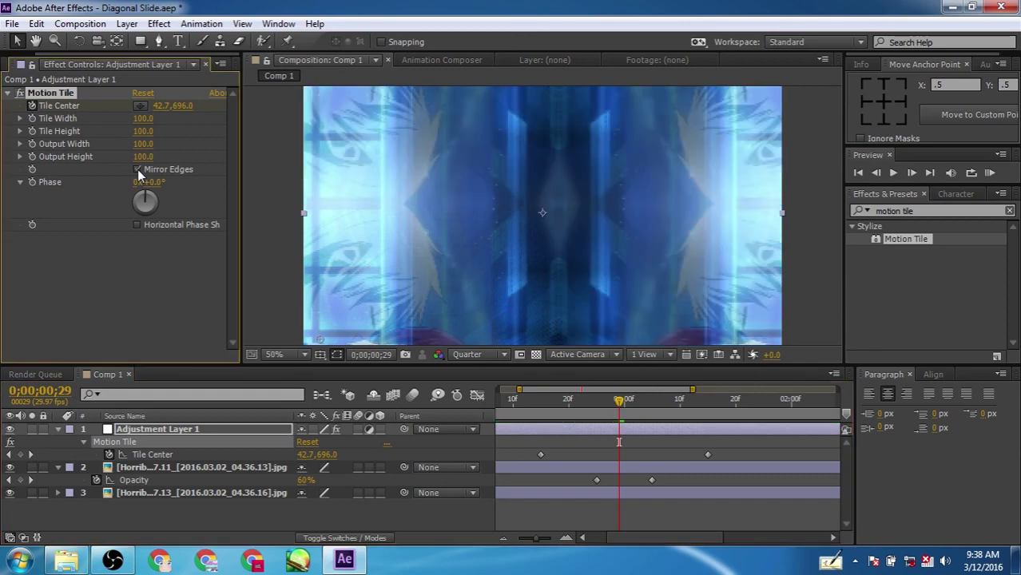
{"action": "scroll", "coordinate": [592, 201], "scroll_direction": "down", "scroll_amount": 2}
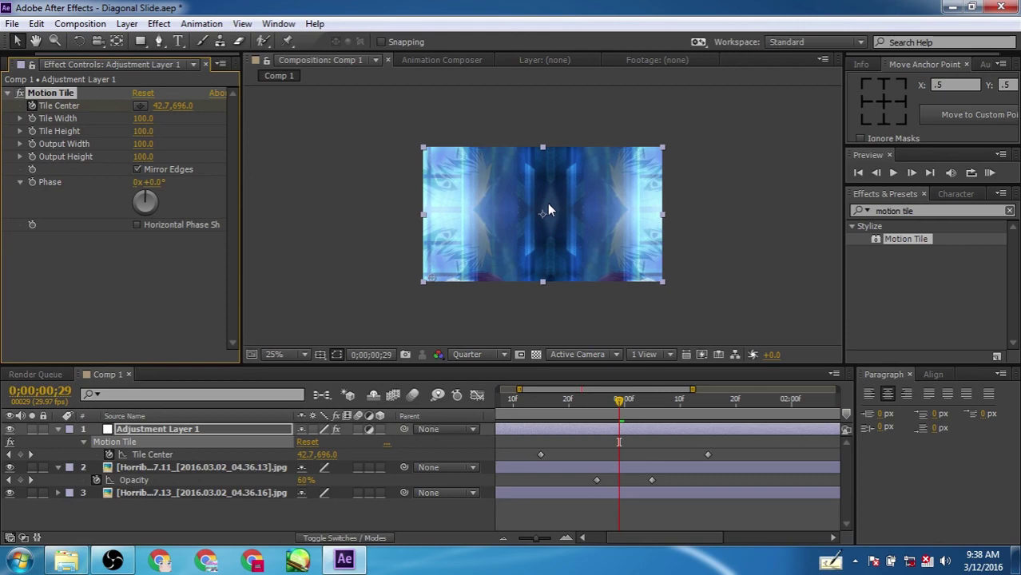
{"action": "scroll", "coordinate": [534, 219], "scroll_direction": "up", "scroll_amount": 2}
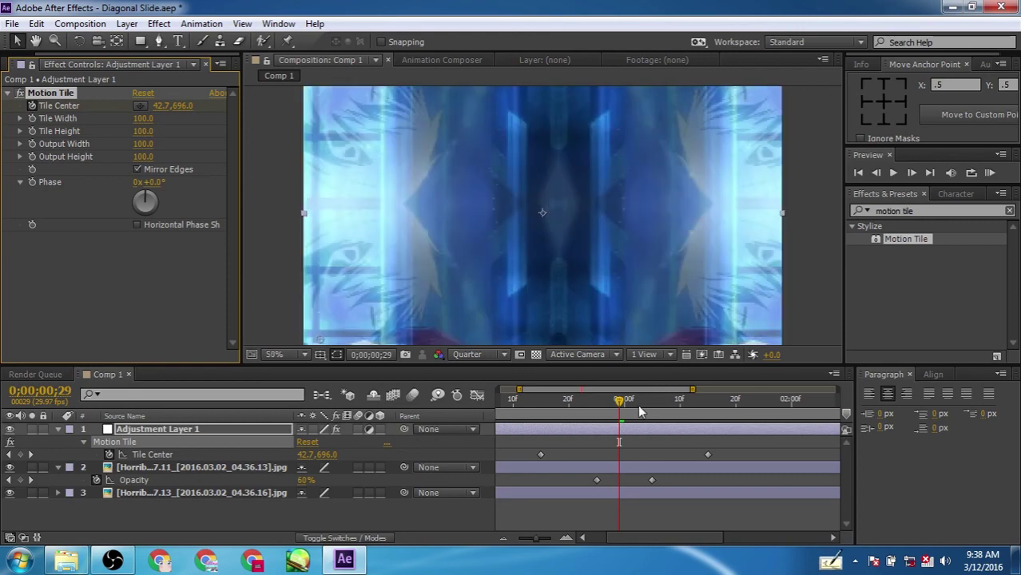
- Flip the second image layer, the lowest in the stack, both horizontally and vertically, checking the result at 0;00;01;15
{"action": "left_click_drag", "start_coordinate": [628, 406], "coordinate": [717, 412]}
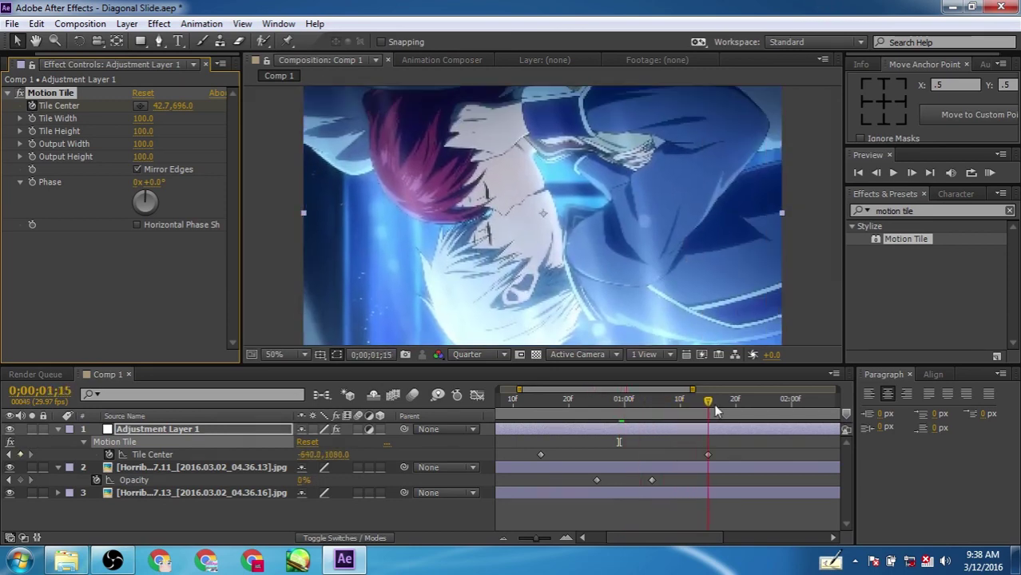
{"action": "scroll", "coordinate": [660, 247], "scroll_direction": "down", "scroll_amount": 2}
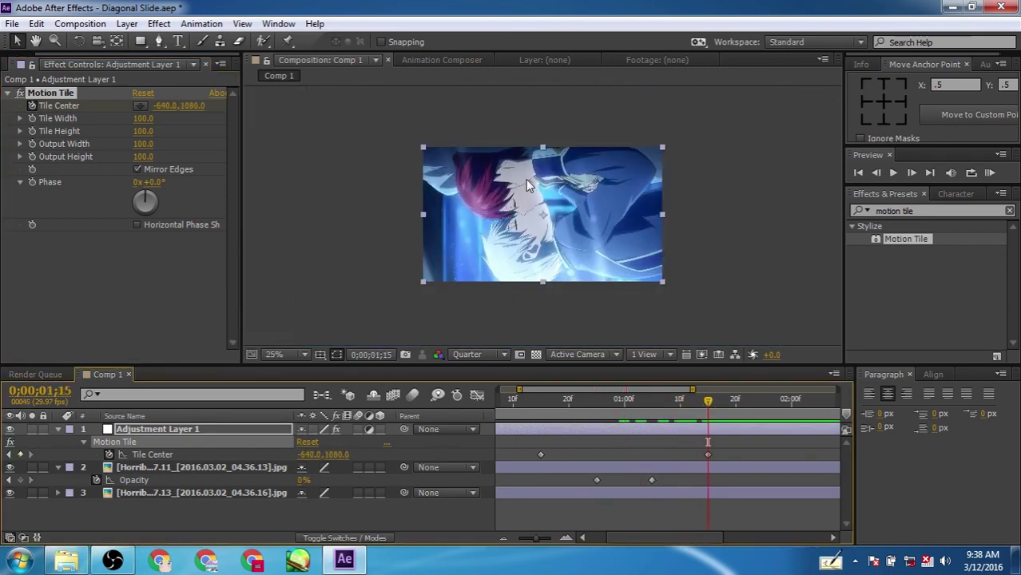
{"action": "scroll", "coordinate": [502, 233], "scroll_direction": "up", "scroll_amount": 2}
{"action": "scroll", "coordinate": [429, 203], "scroll_direction": "down", "scroll_amount": 2}
{"action": "right_click", "coordinate": [228, 494]}
{"action": "mouse_move", "coordinate": [351, 77]}
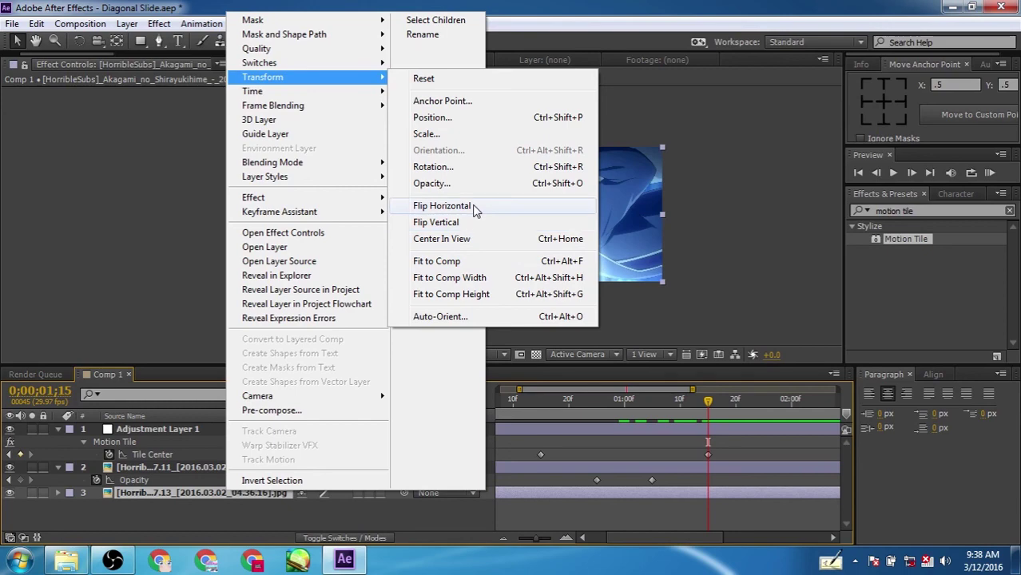
{"action": "left_click", "coordinate": [442, 206]}
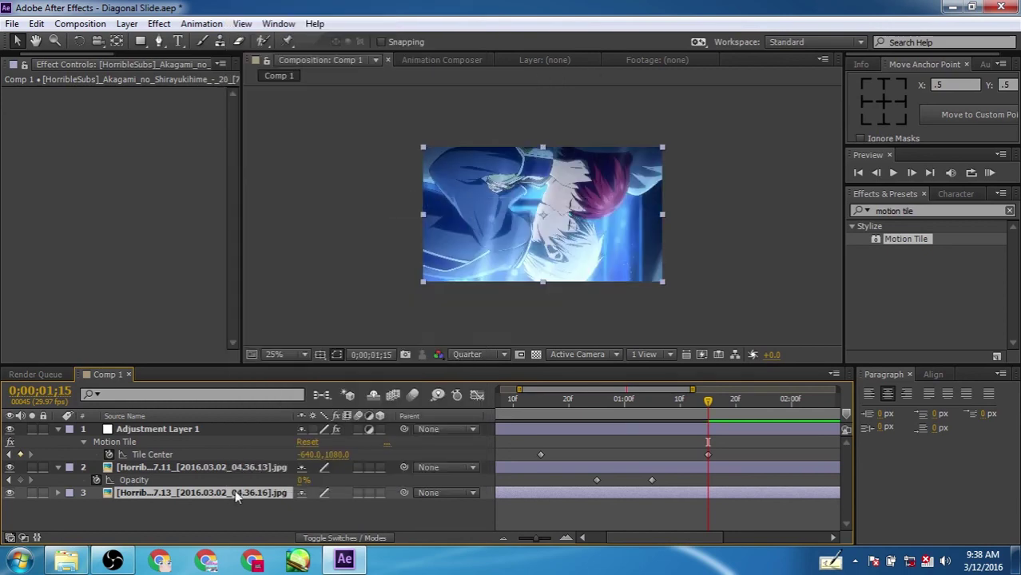
{"action": "right_click", "coordinate": [235, 494]}
{"action": "mouse_move", "coordinate": [385, 77]}
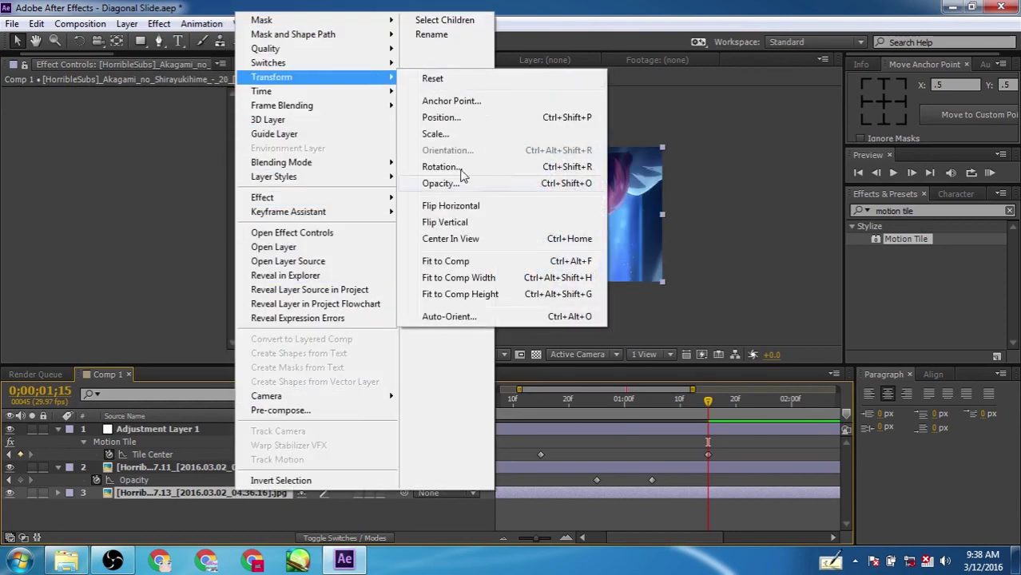
{"action": "left_click", "coordinate": [462, 223]}
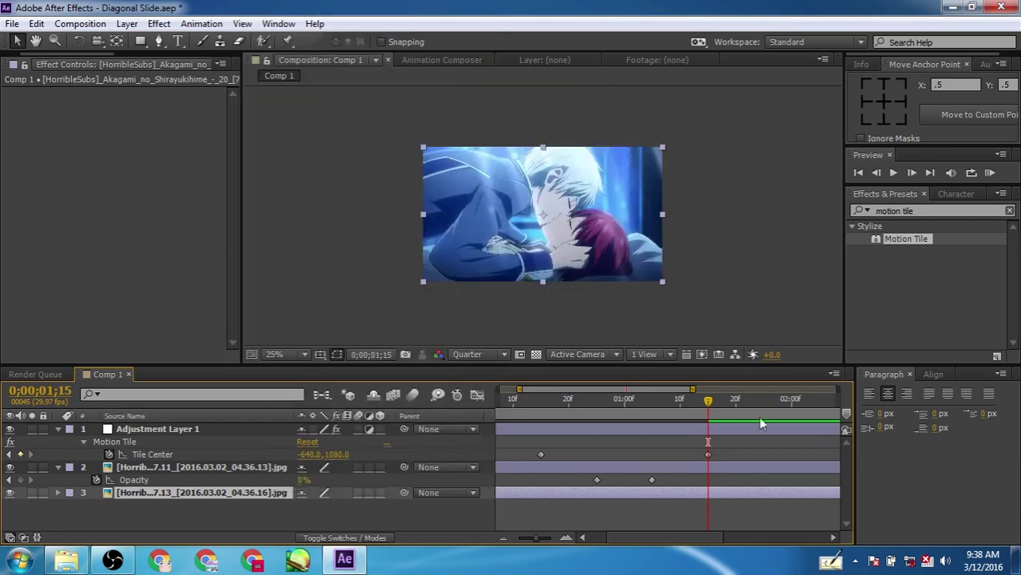
- Set the work area to start at 0;00;00;15 and end at the second Tile Center keyframe
{"action": "left_click_drag", "start_coordinate": [709, 408], "coordinate": [583, 408]}
{"action": "key", "text": "b"}
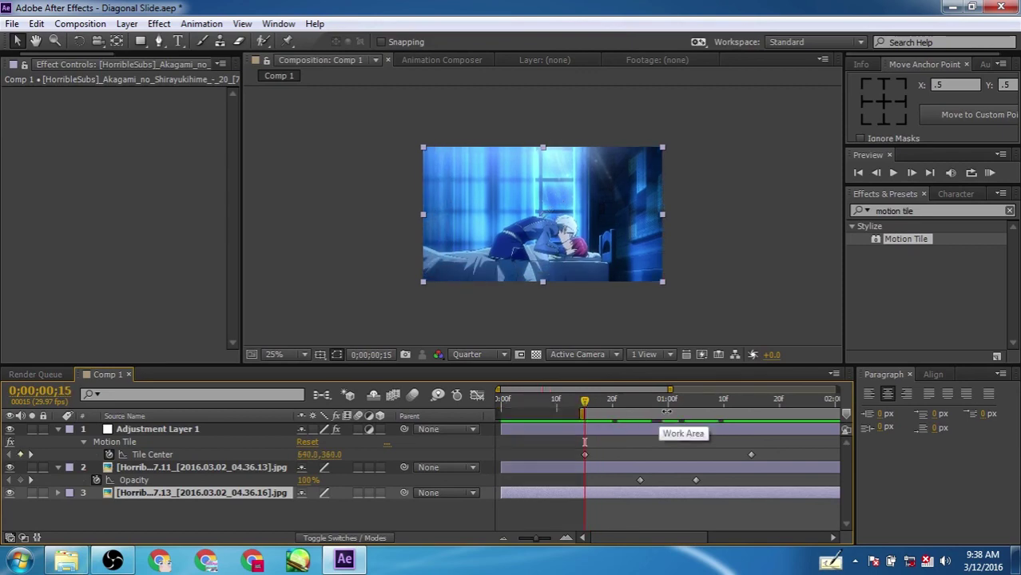
{"action": "mouse_move", "coordinate": [695, 403]}
{"action": "left_mouse_down"}
{"action": "mouse_move", "coordinate": [751, 403]}
{"action": "mouse_move", "coordinate": [641, 400]}
{"action": "mouse_move", "coordinate": [710, 401]}
{"action": "left_mouse_up"}
{"action": "key", "text": "n"}
- Ease both Tile Center keyframes to 0 px/sec in the speed graph, forming a curve that peaks midway between them
{"action": "left_click", "coordinate": [243, 456]}
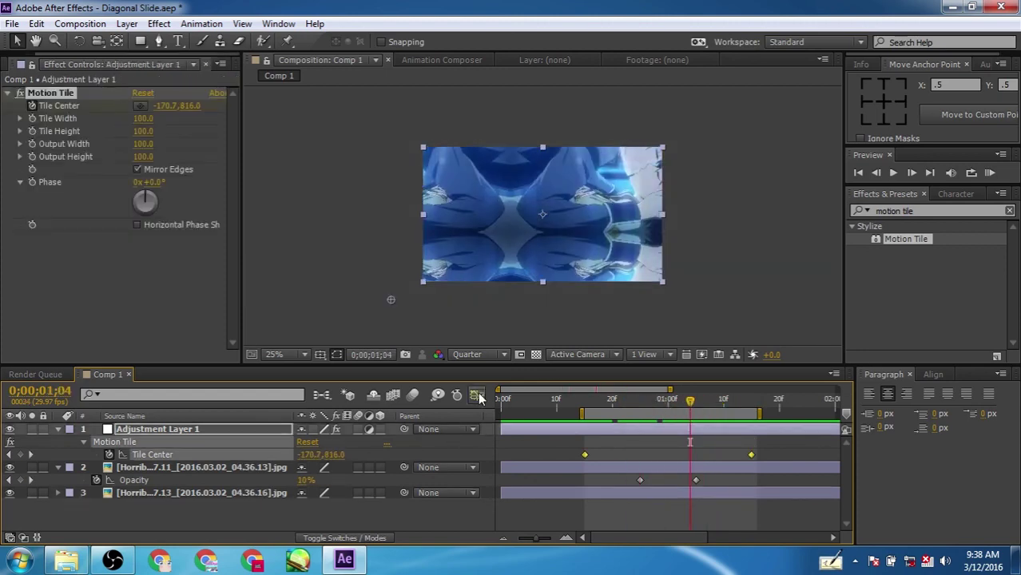
{"action": "left_click", "coordinate": [477, 396]}
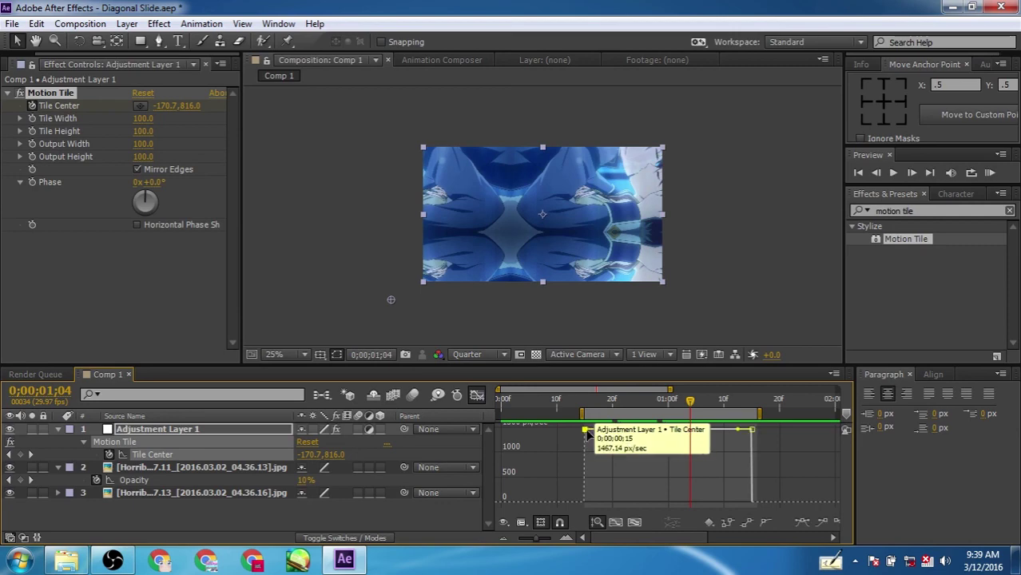
{"action": "left_click_drag", "start_coordinate": [585, 431], "coordinate": [585, 505]}
{"action": "left_click_drag", "start_coordinate": [750, 437], "coordinate": [696, 505]}
{"action": "left_click_drag", "start_coordinate": [607, 502], "coordinate": [638, 500]}
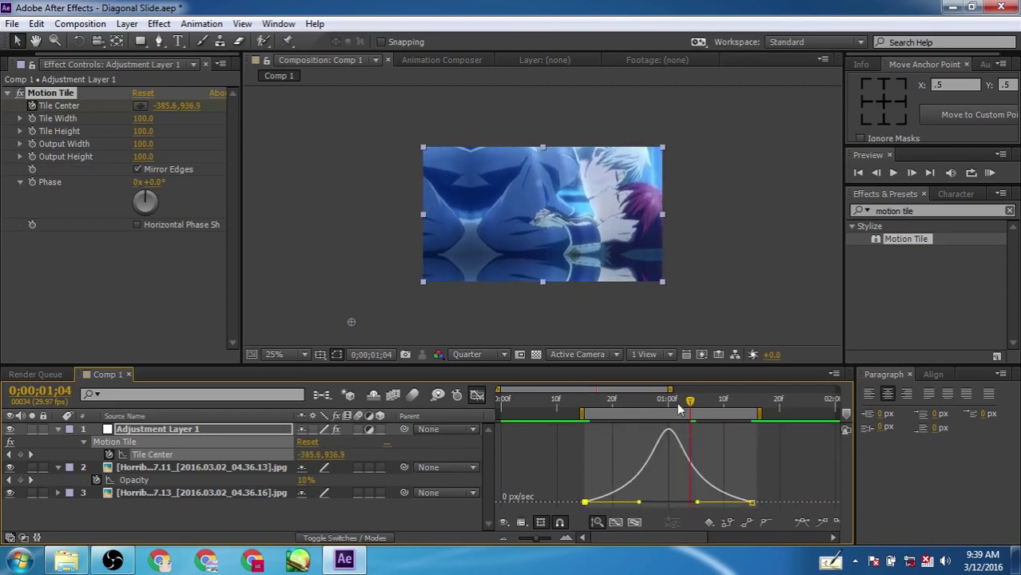
- Steepen Tile Center's speed peak at 0;00;01;00 by extending the keyframes' influence handles toward the middle
{"action": "left_click", "coordinate": [669, 401]}
{"action": "mouse_move", "coordinate": [669, 404]}
{"action": "left_mouse_down"}
{"action": "mouse_move", "coordinate": [601, 404]}
{"action": "mouse_move", "coordinate": [669, 416]}
{"action": "left_mouse_up"}
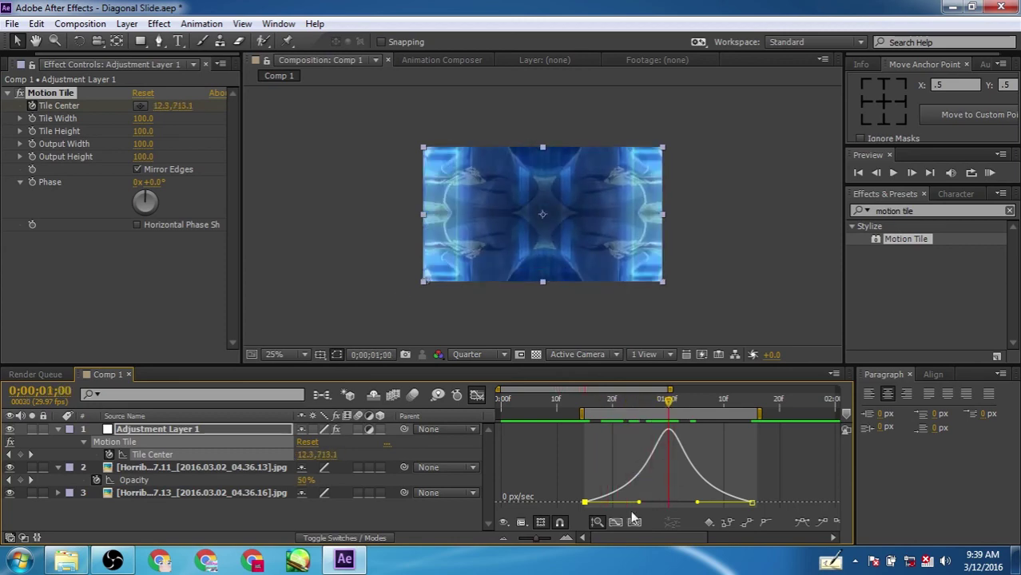
{"action": "left_click_drag", "start_coordinate": [639, 504], "coordinate": [683, 506]}
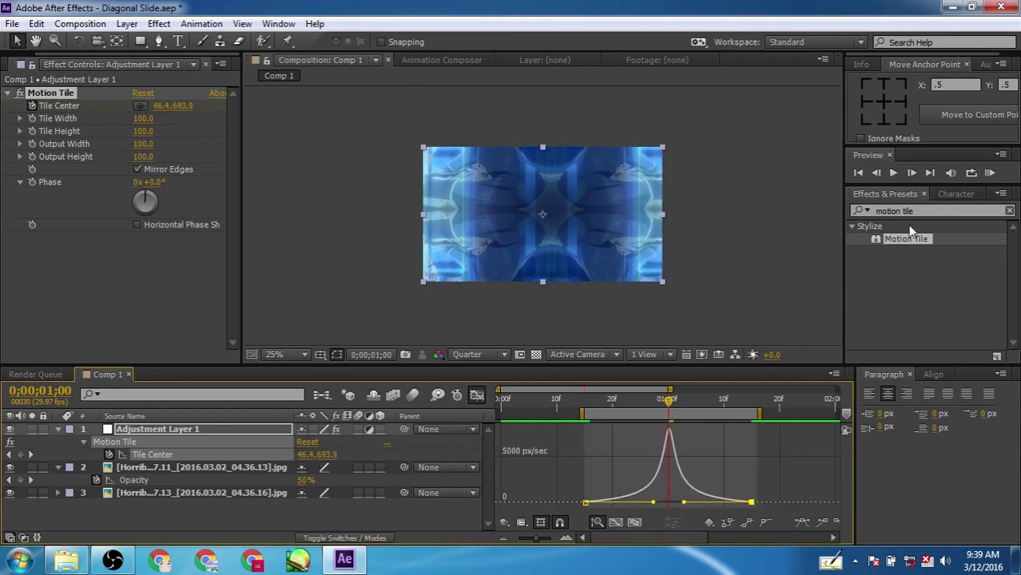
- Preview the eased transition, check the frames around 0;00;00;26, and return from the graph to the keyframe view
{"action": "left_click", "coordinate": [989, 173]}
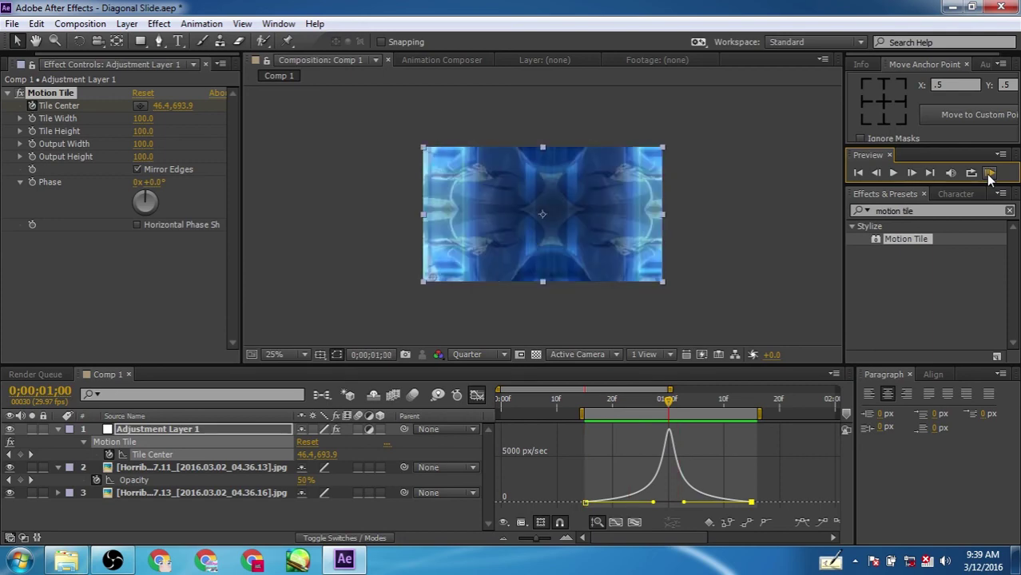
{"action": "left_click", "coordinate": [627, 403]}
{"action": "left_click_drag", "start_coordinate": [628, 404], "coordinate": [649, 404]}
{"action": "left_click", "coordinate": [477, 395]}
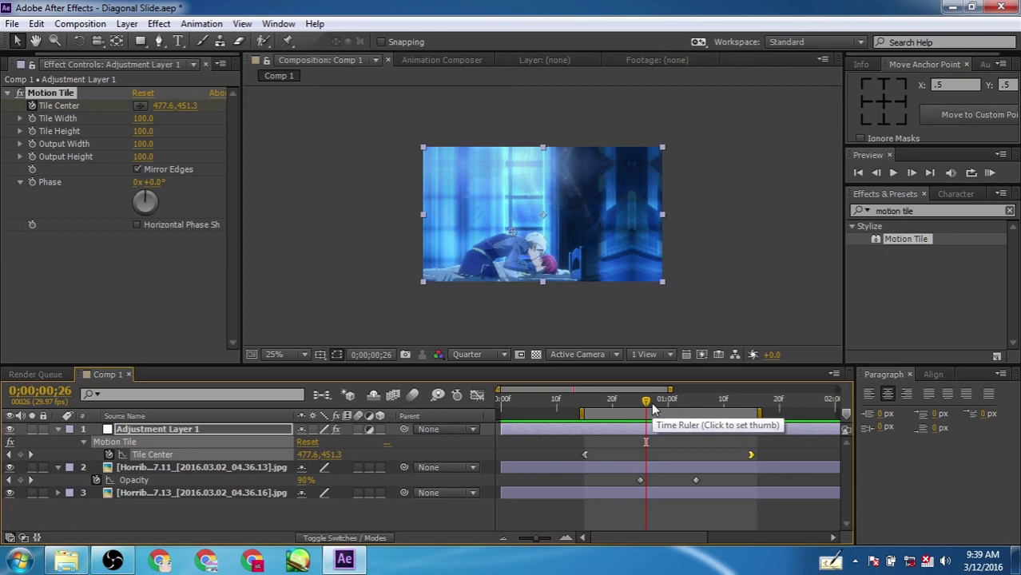
- Try the built-in motion blur on the adjustment layer across the transition, and turn it back off
{"action": "left_click", "coordinate": [266, 432]}
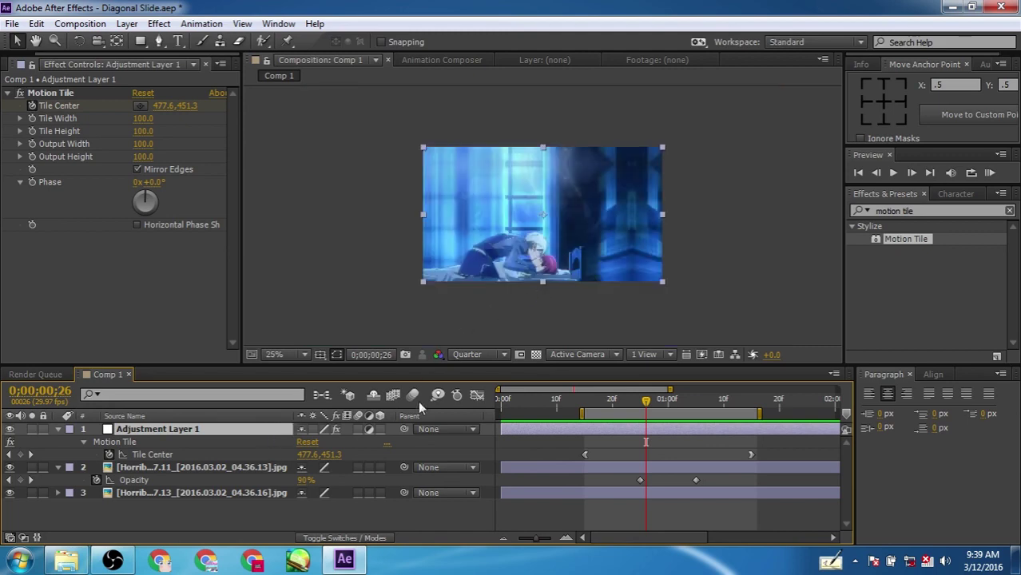
{"action": "left_click", "coordinate": [412, 396]}
{"action": "left_click", "coordinate": [359, 429]}
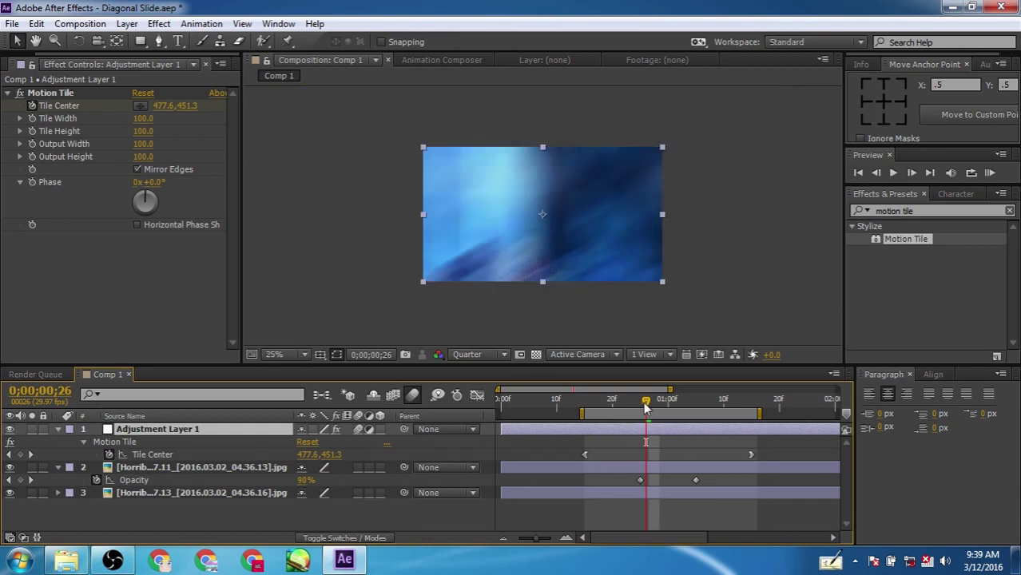
{"action": "left_click_drag", "start_coordinate": [646, 401], "coordinate": [746, 395]}
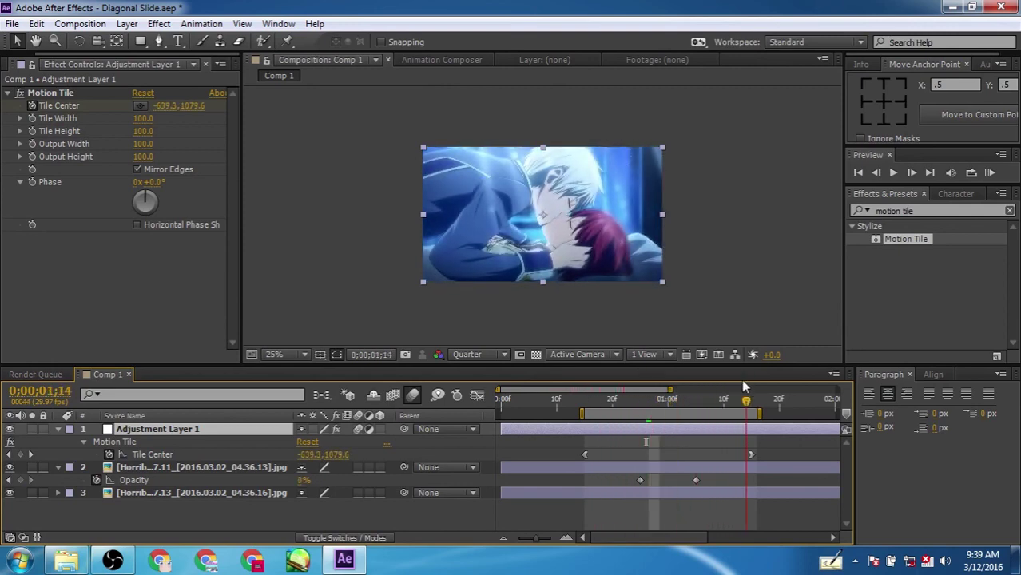
{"action": "left_click", "coordinate": [357, 429]}
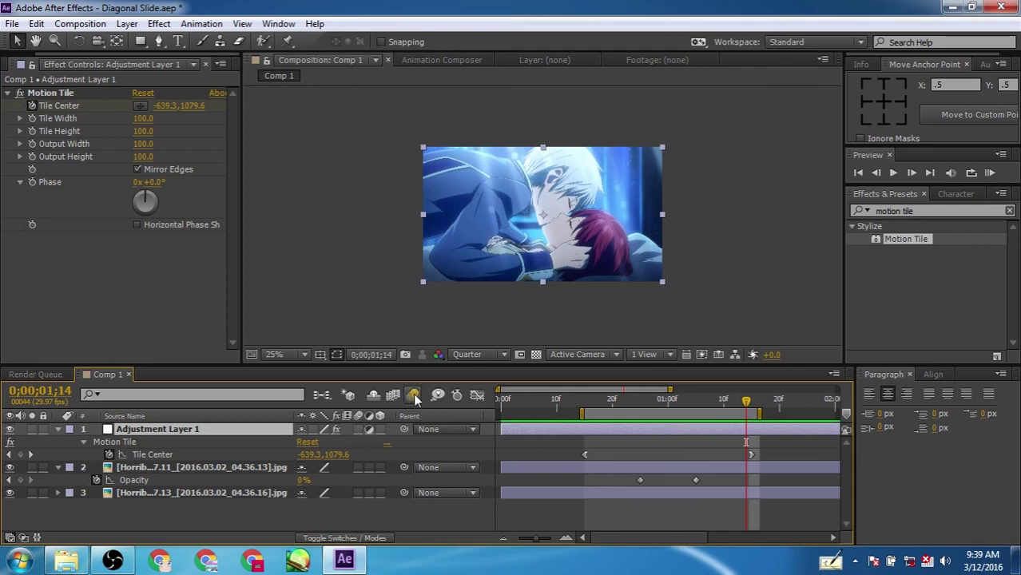
- Find CC Force Motion Blur and apply it to the adjustment layer below Motion Tile
{"action": "left_click", "coordinate": [915, 211]}
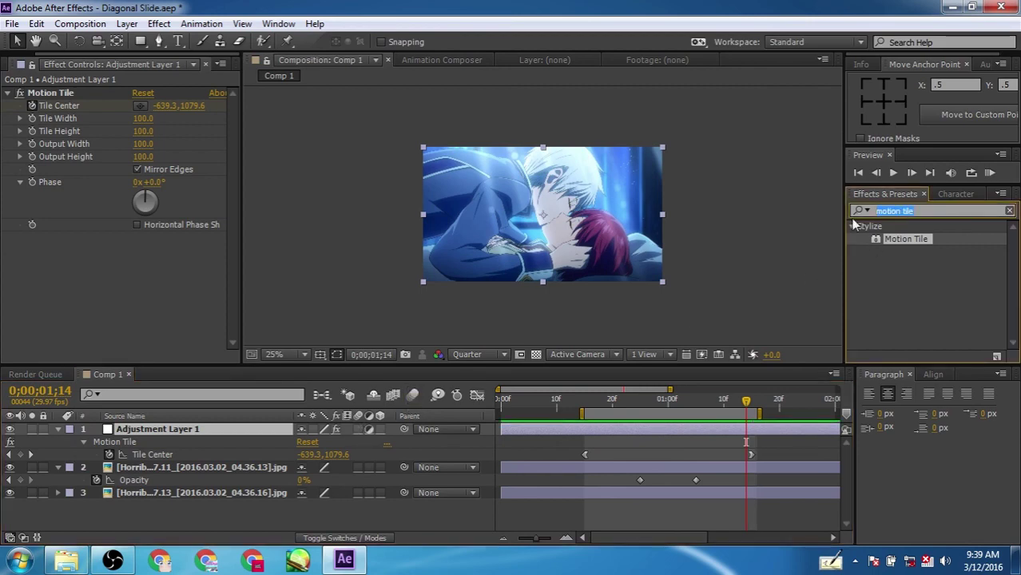
{"action": "type", "text": "cc f"}
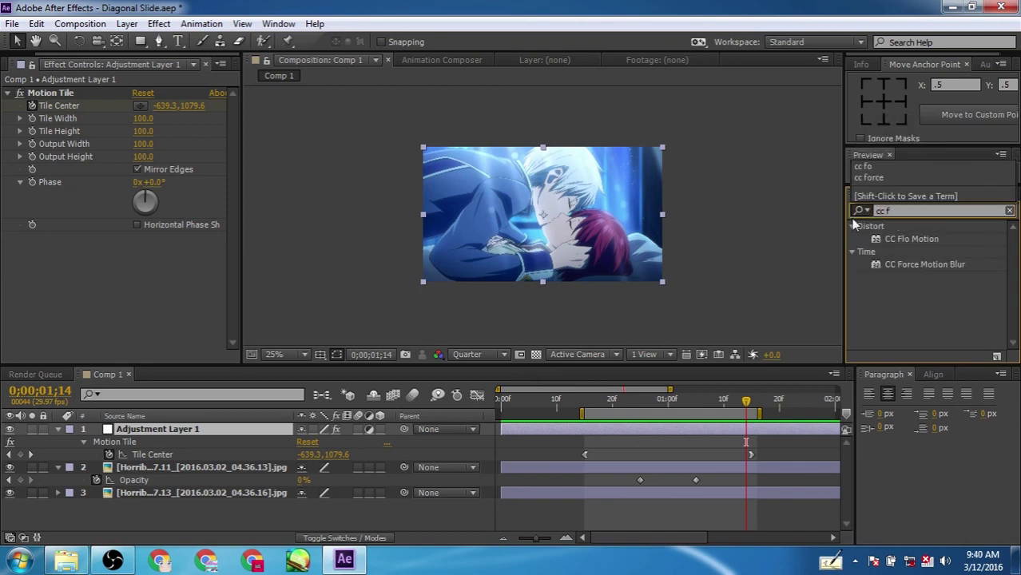
{"action": "left_click", "coordinate": [907, 265]}
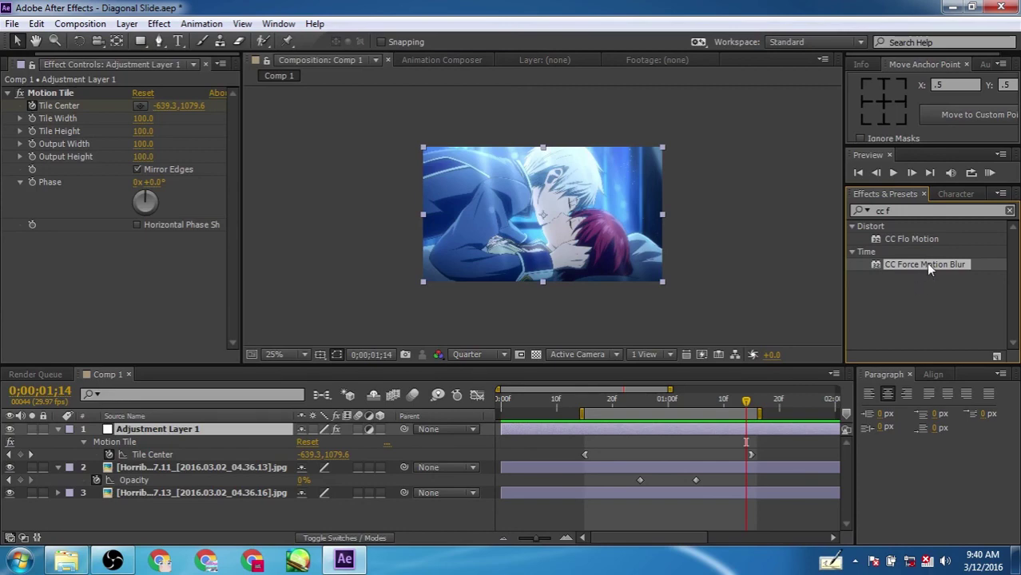
{"action": "left_click_drag", "start_coordinate": [926, 262], "coordinate": [86, 303]}
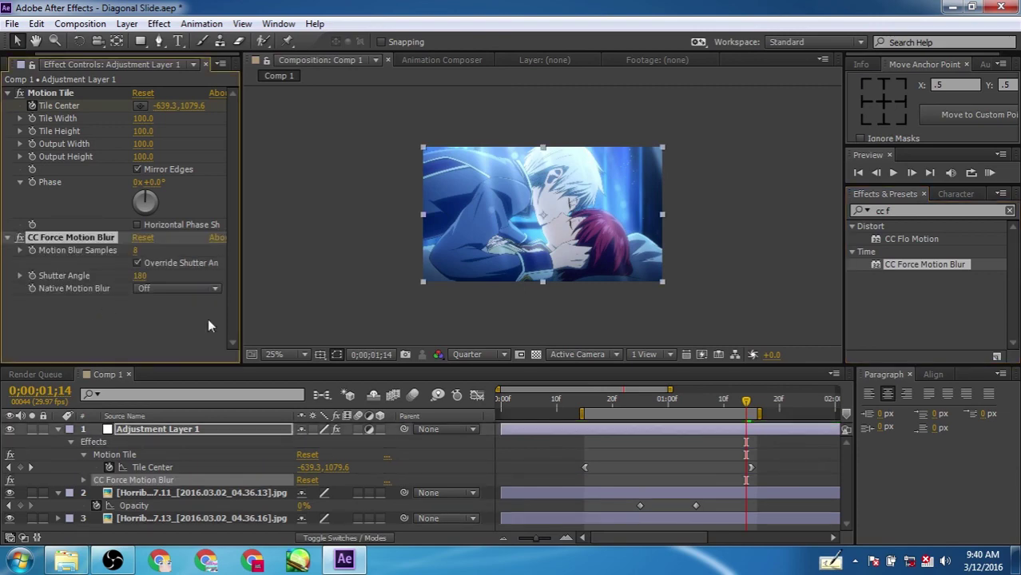
- Play a RAM preview of the transition with the forced motion blur, and move the current time to 0;00;00;19
{"action": "mouse_move", "coordinate": [746, 401]}
{"action": "left_mouse_down"}
{"action": "mouse_move", "coordinate": [601, 404]}
{"action": "mouse_move", "coordinate": [740, 404]}
{"action": "left_mouse_up"}
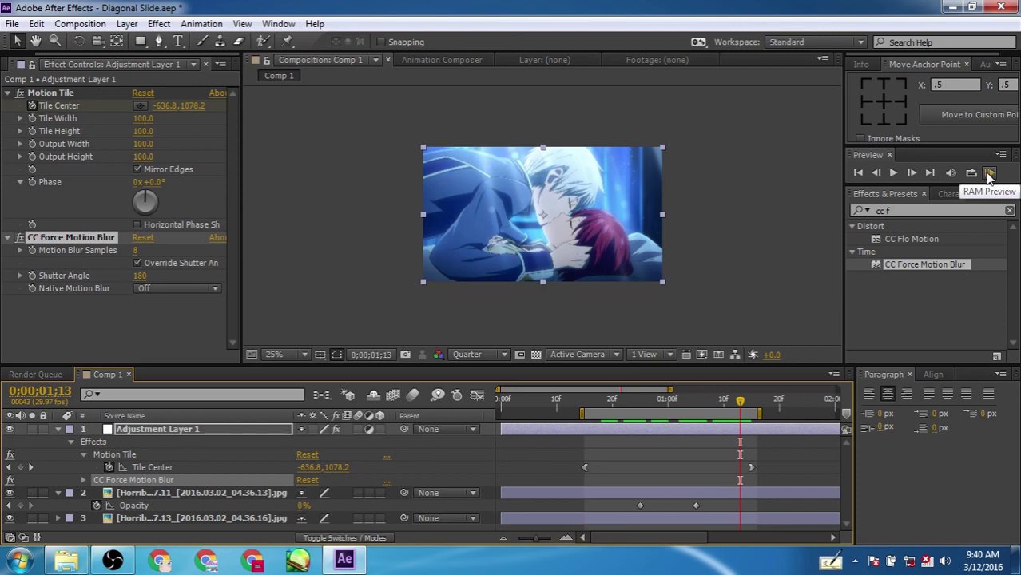
{"action": "left_click", "coordinate": [990, 176]}
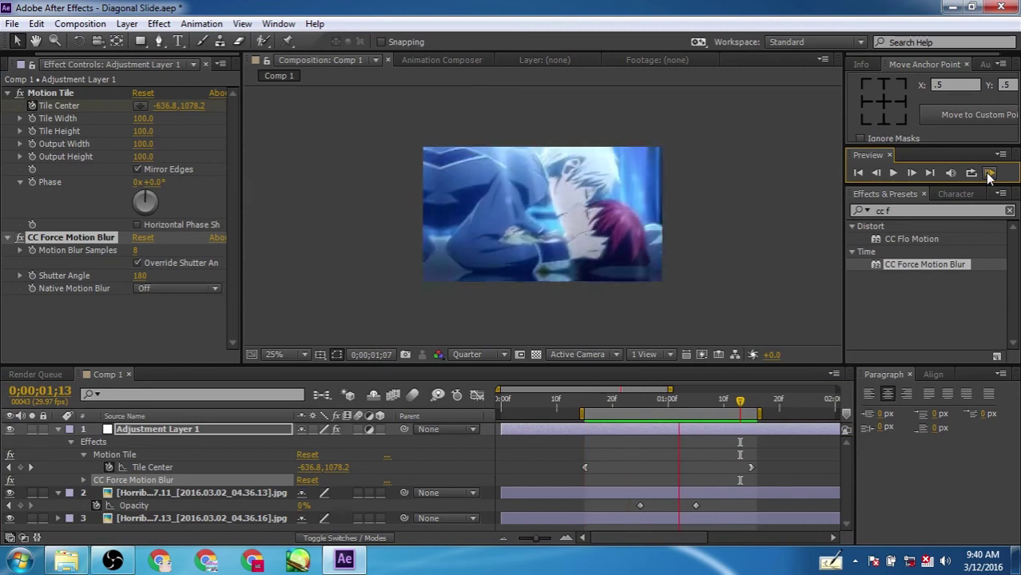
{"action": "left_click", "coordinate": [989, 176]}
{"action": "left_click", "coordinate": [609, 402]}
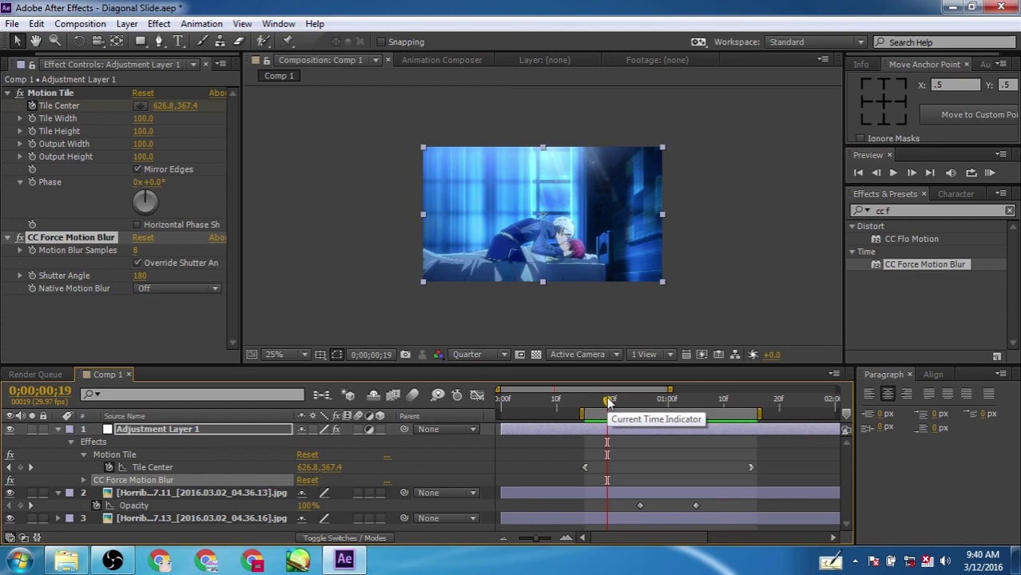
- Find the CC Lens effect and apply it to the adjustment layer between Motion Tile and CC Force Motion Blur
{"action": "left_click", "coordinate": [871, 212]}
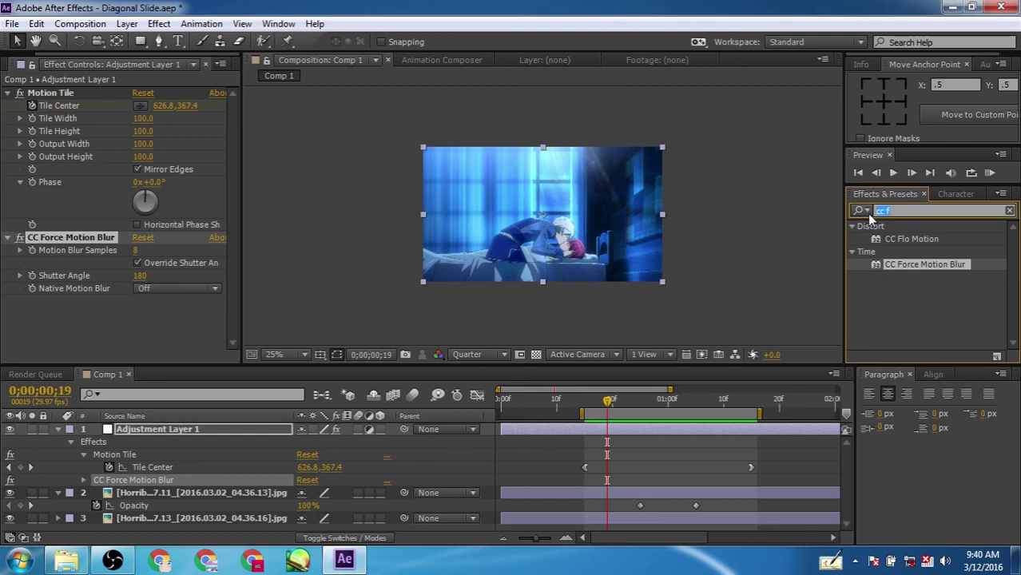
{"action": "type", "text": "lens"}
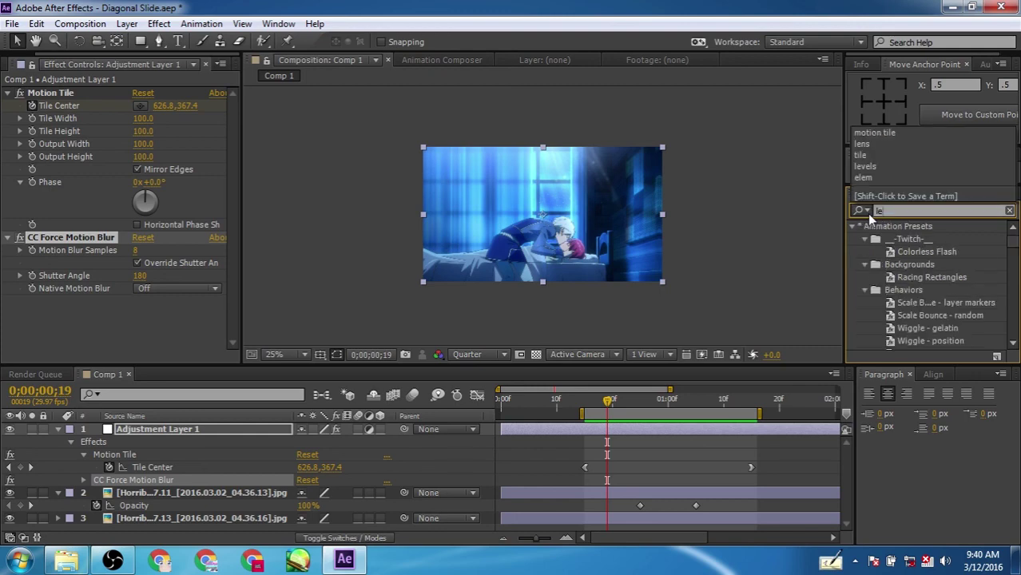
{"action": "left_click", "coordinate": [897, 266]}
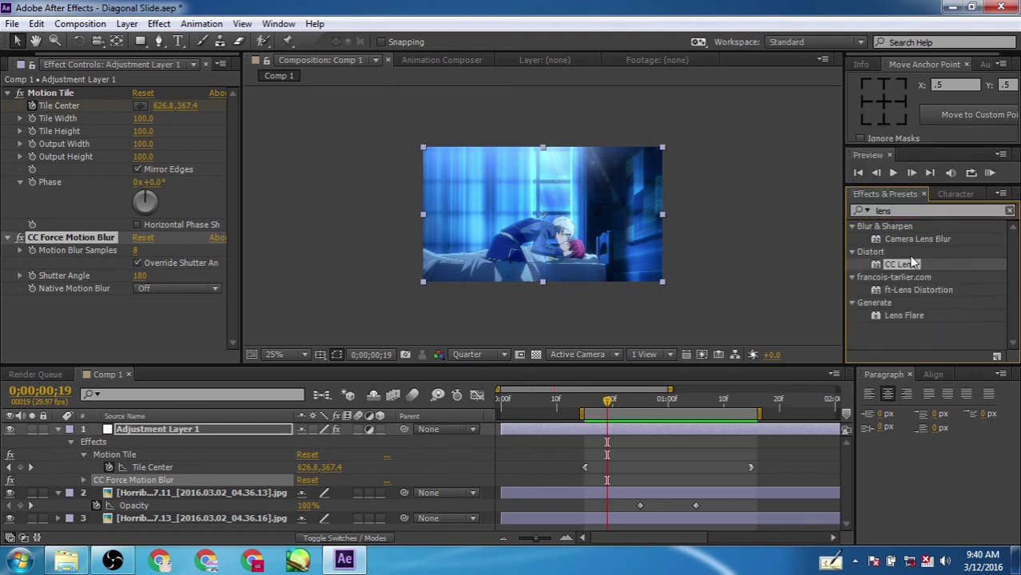
{"action": "left_click_drag", "start_coordinate": [908, 264], "coordinate": [87, 198]}
- Set the CC Lens size to 400 on the adjustment layer
{"action": "left_click", "coordinate": [141, 262]}
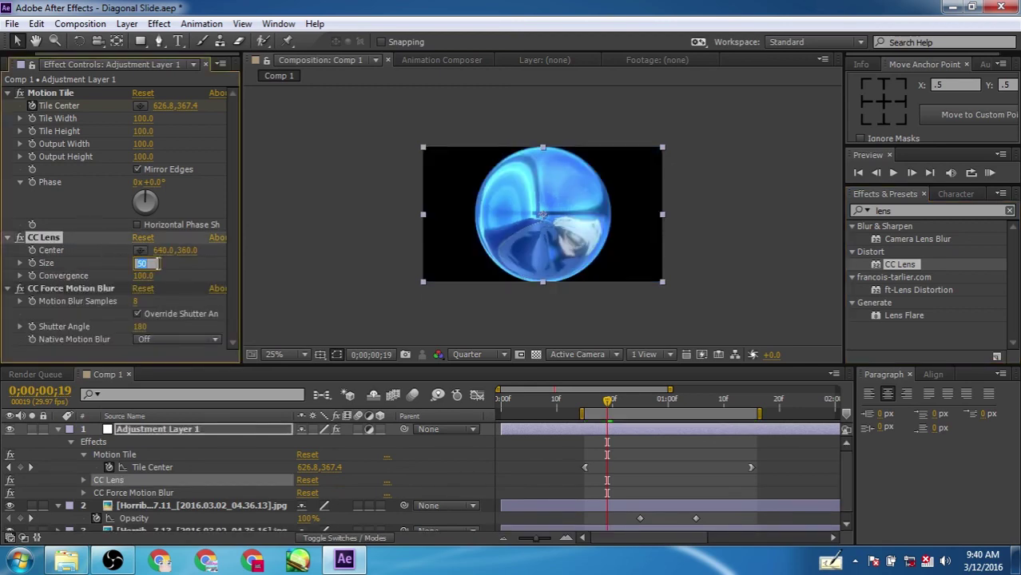
{"action": "type", "text": "400"}
{"action": "key", "text": "Return"}
{"action": "left_click", "coordinate": [203, 268]}
{"action": "scroll", "coordinate": [578, 242], "scroll_direction": "up", "scroll_amount": 1}
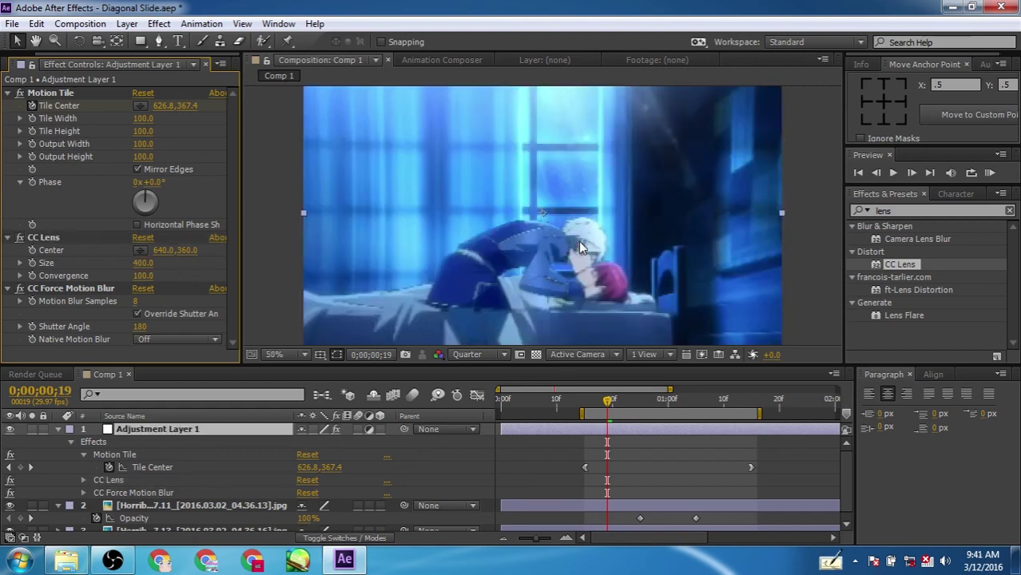
- Compare the frame with CC Lens turned off and on, leaving the effect enabled
{"action": "left_click", "coordinate": [20, 237]}
{"action": "left_click", "coordinate": [20, 238]}
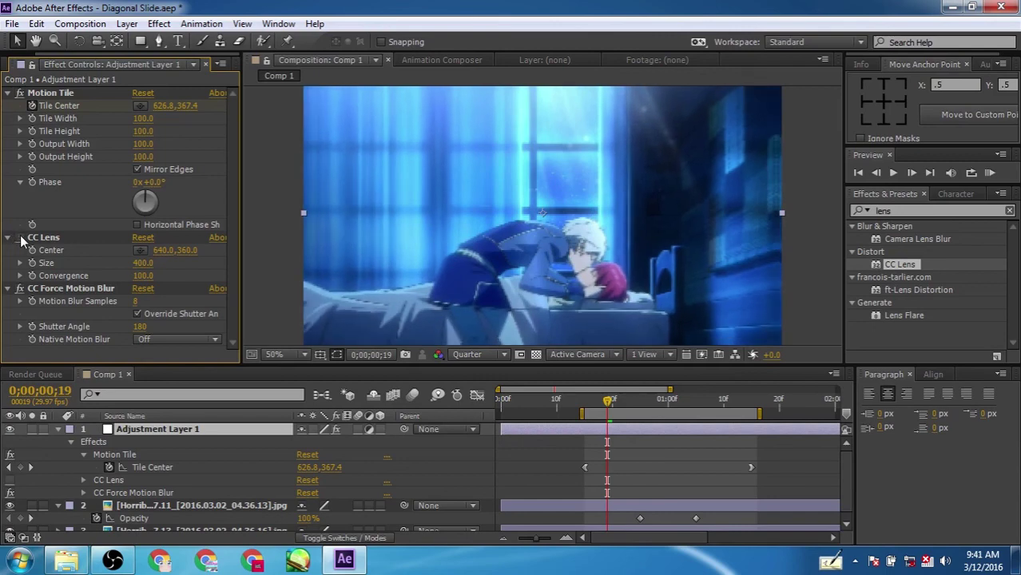
{"action": "left_click", "coordinate": [20, 237]}
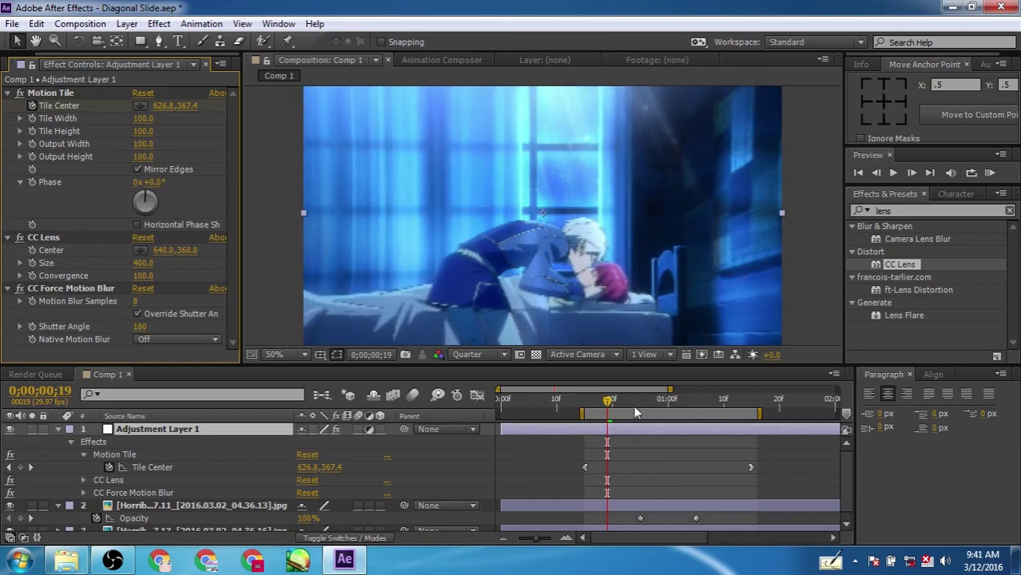
- Scrub the transition to 0;00;01;03 and play a RAM preview with CC Lens applied
{"action": "left_click_drag", "start_coordinate": [608, 403], "coordinate": [685, 405]}
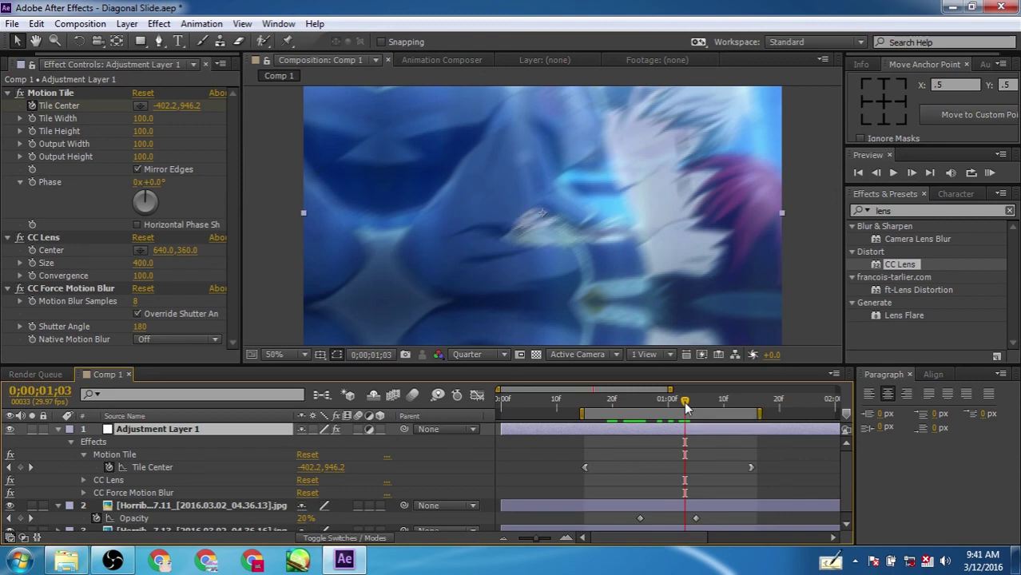
{"action": "key", "text": "comma"}
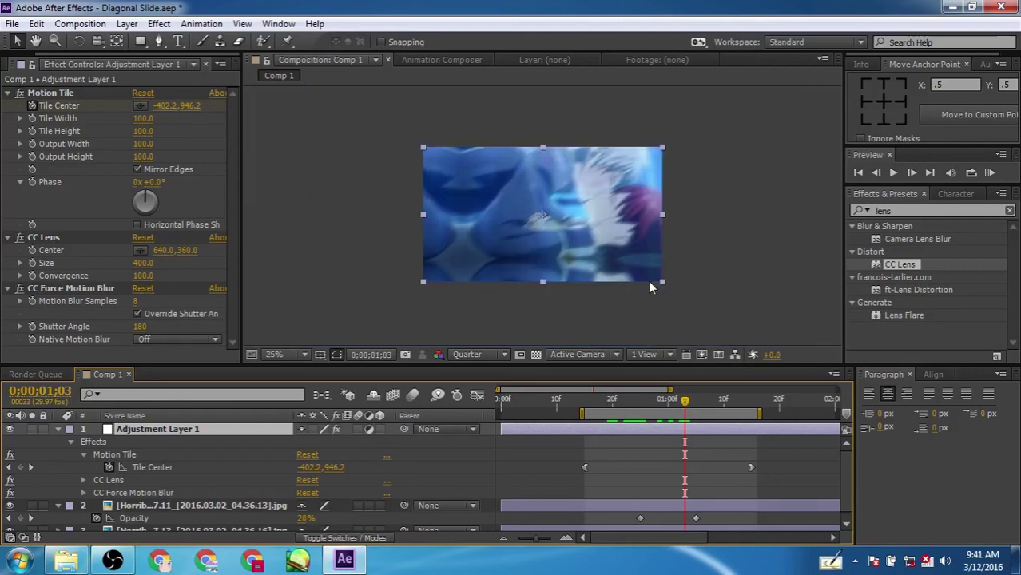
{"action": "key", "text": "period"}
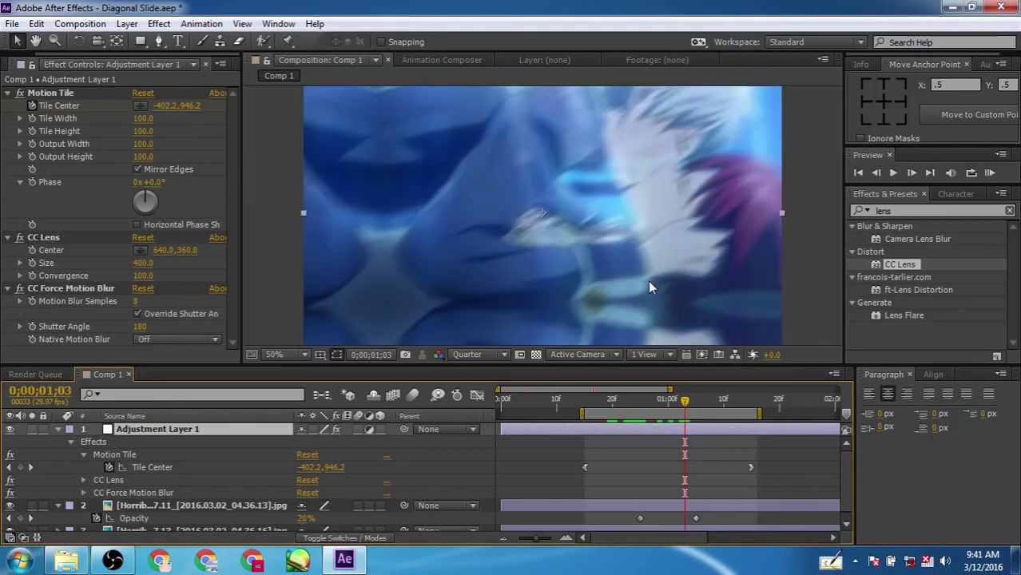
{"action": "left_click", "coordinate": [989, 172]}
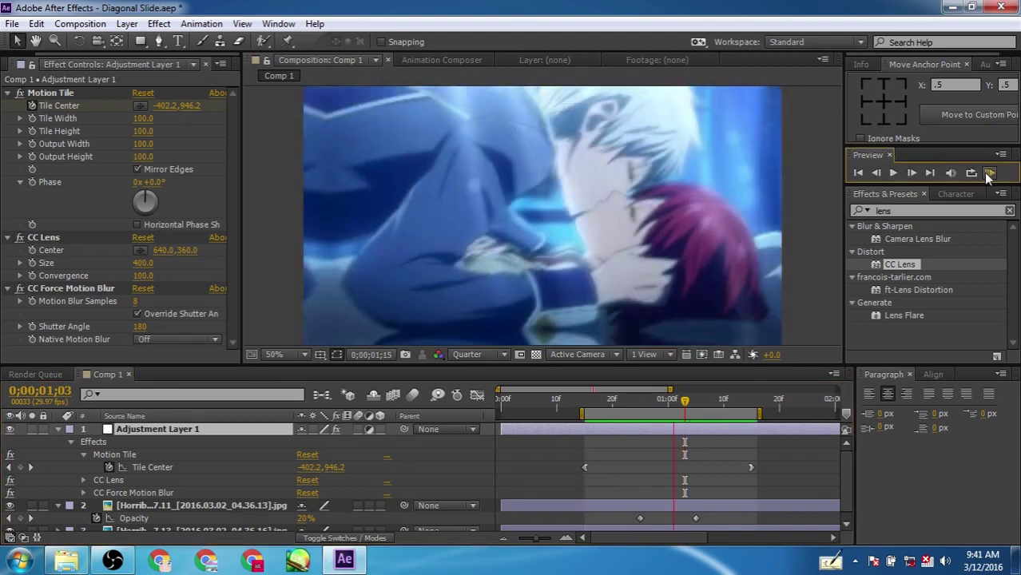
{"action": "left_click", "coordinate": [823, 344]}
{"action": "scroll", "coordinate": [478, 455], "scroll_direction": "down", "scroll_amount": 1}
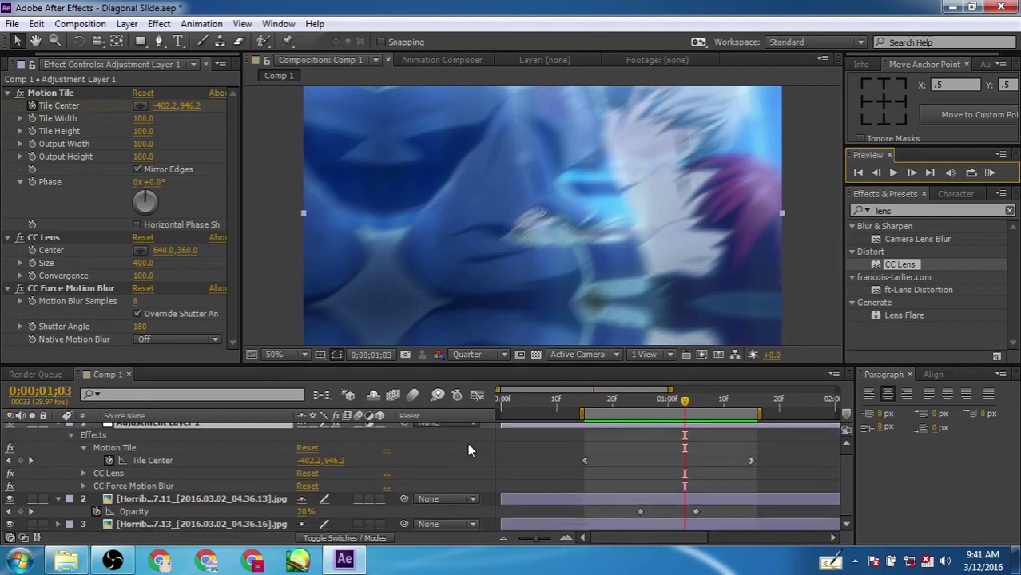
- Examine the Opacity keyframes of the upper image layer, move the time to 0;00;01;04, and reselect the adjustment layer
{"action": "left_click", "coordinate": [242, 498]}
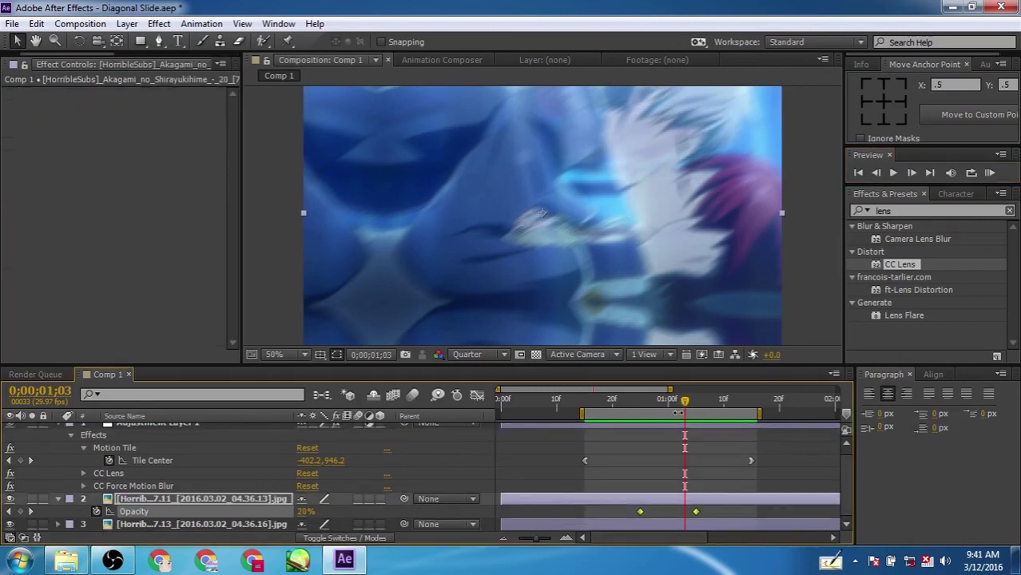
{"action": "left_click_drag", "start_coordinate": [685, 401], "coordinate": [678, 428]}
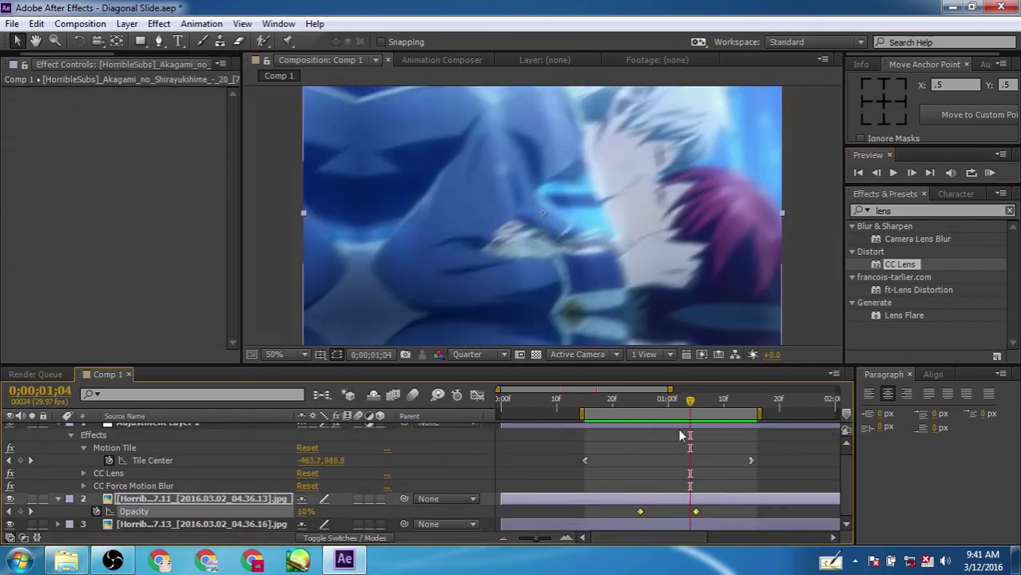
{"action": "scroll", "coordinate": [468, 479], "scroll_direction": "up", "scroll_amount": 1}
{"action": "left_click", "coordinate": [143, 417]}
{"action": "left_click", "coordinate": [148, 428]}
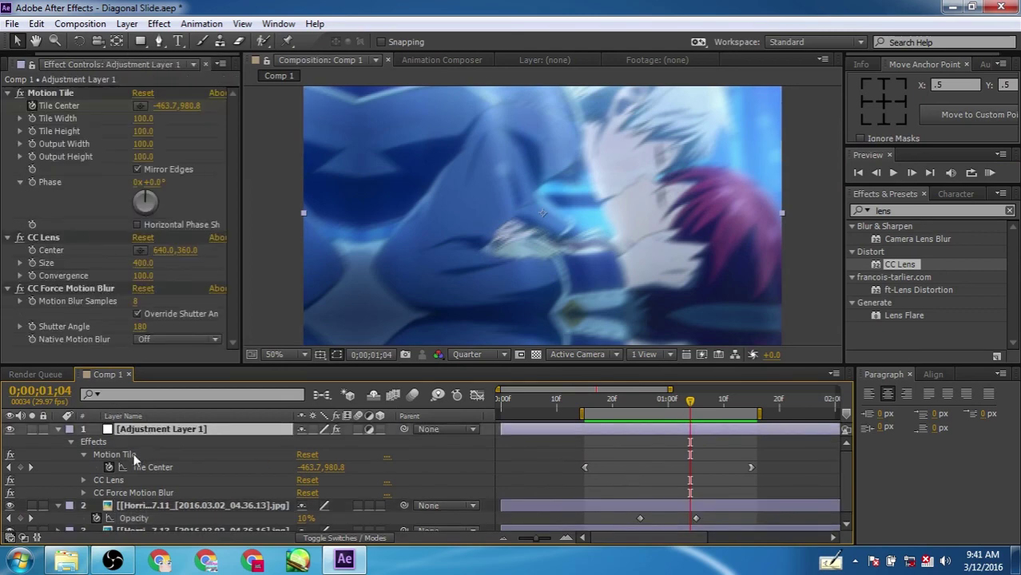
- Review the CC Lens and CC Force Motion Blur entries on the adjustment layer, and dismiss the Windows color scheme dialog
{"action": "left_click", "coordinate": [138, 481]}
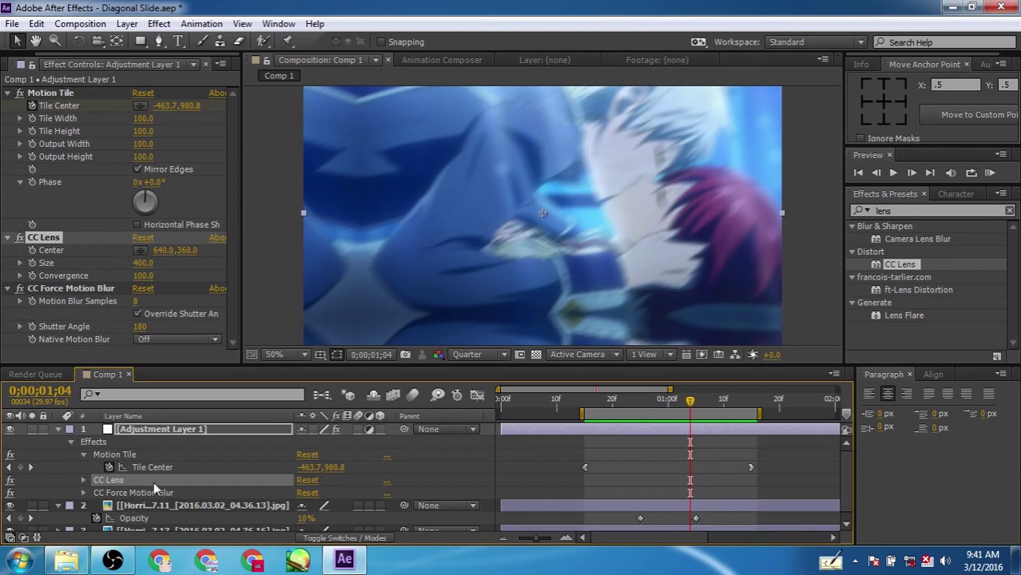
{"action": "left_click", "coordinate": [139, 492]}
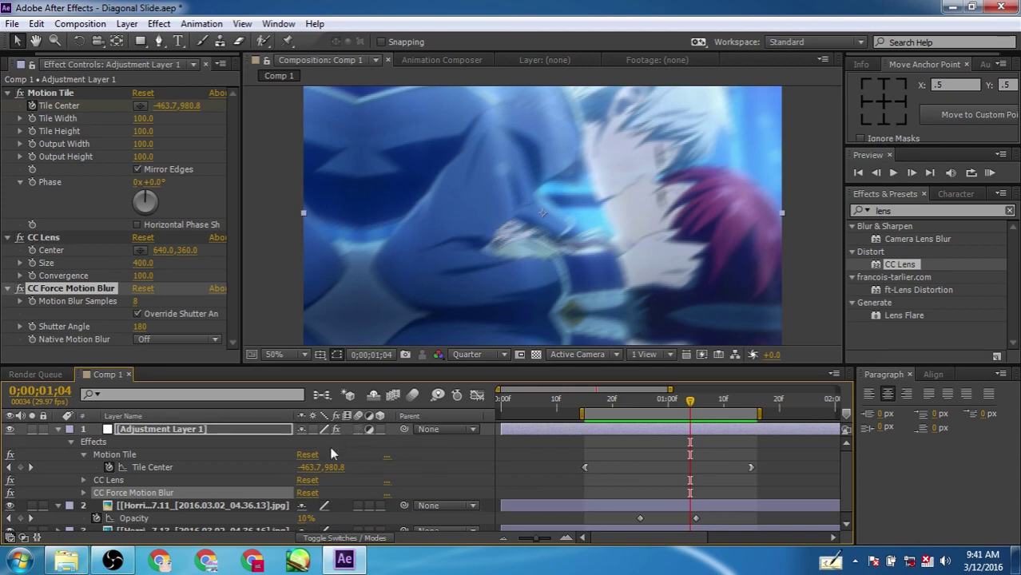
{"action": "left_click", "coordinate": [111, 480]}
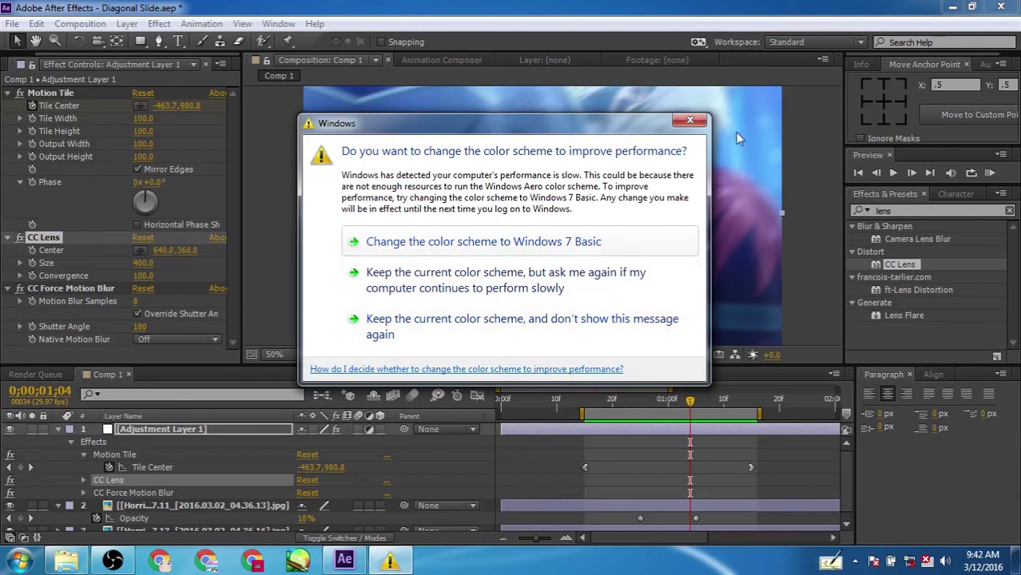
{"action": "left_click", "coordinate": [690, 121]}
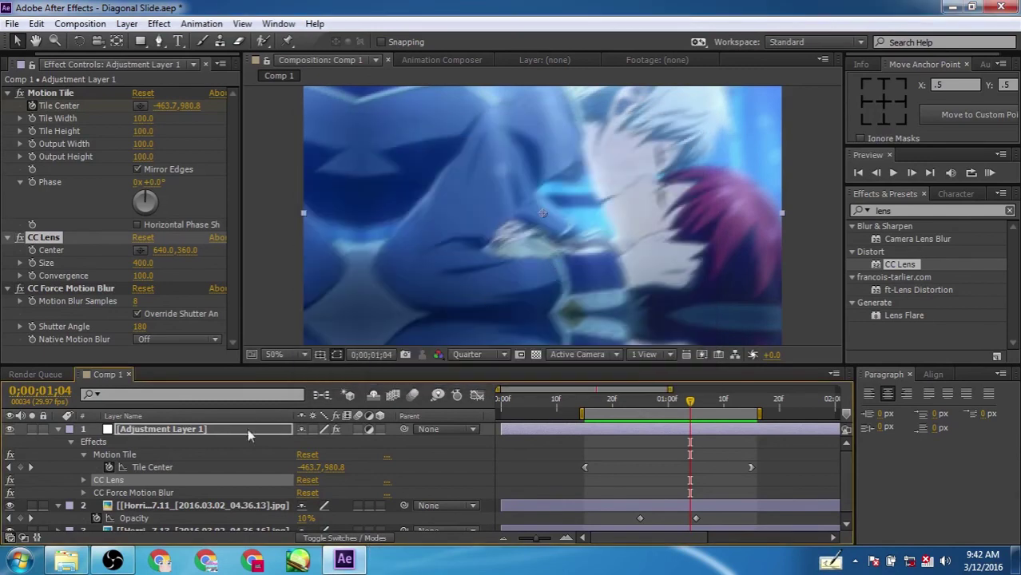
- Examine the speed graph of Motion Tile's Tile Center, and return to the keyframe view
{"action": "left_click", "coordinate": [457, 463]}
{"action": "left_click", "coordinate": [207, 470]}
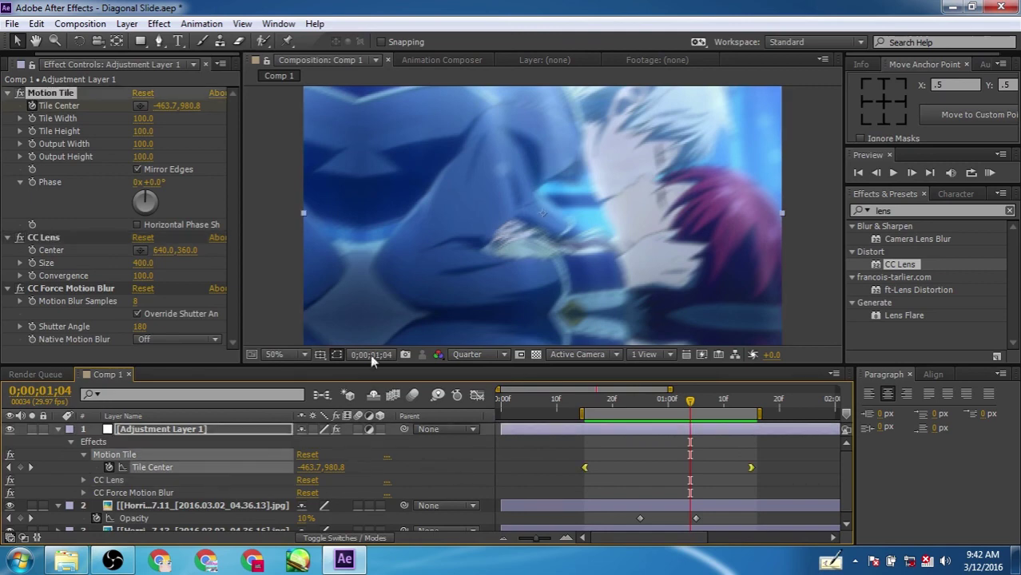
{"action": "scroll", "coordinate": [543, 248], "scroll_direction": "down", "scroll_amount": 2}
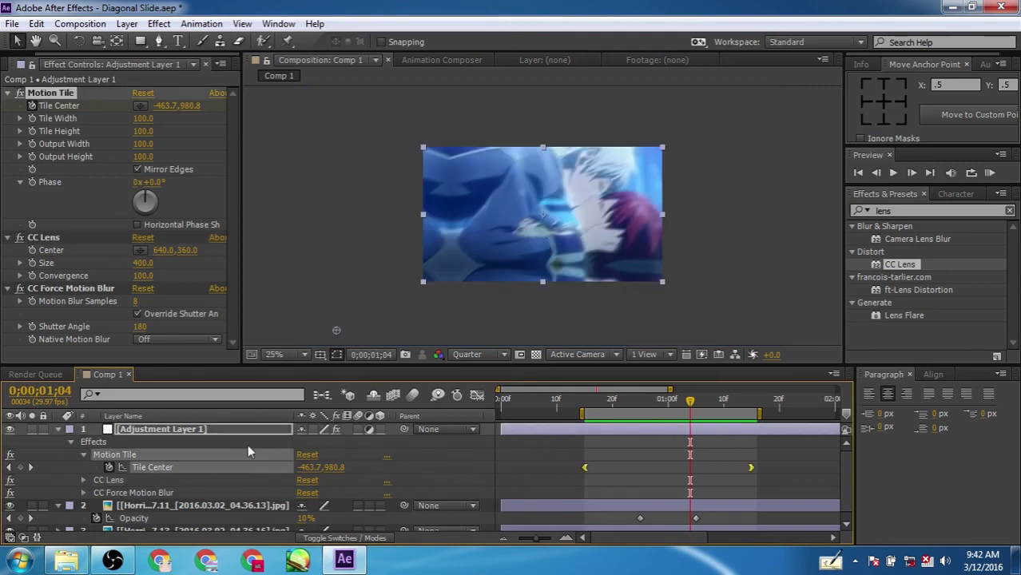
{"action": "left_click", "coordinate": [479, 397]}
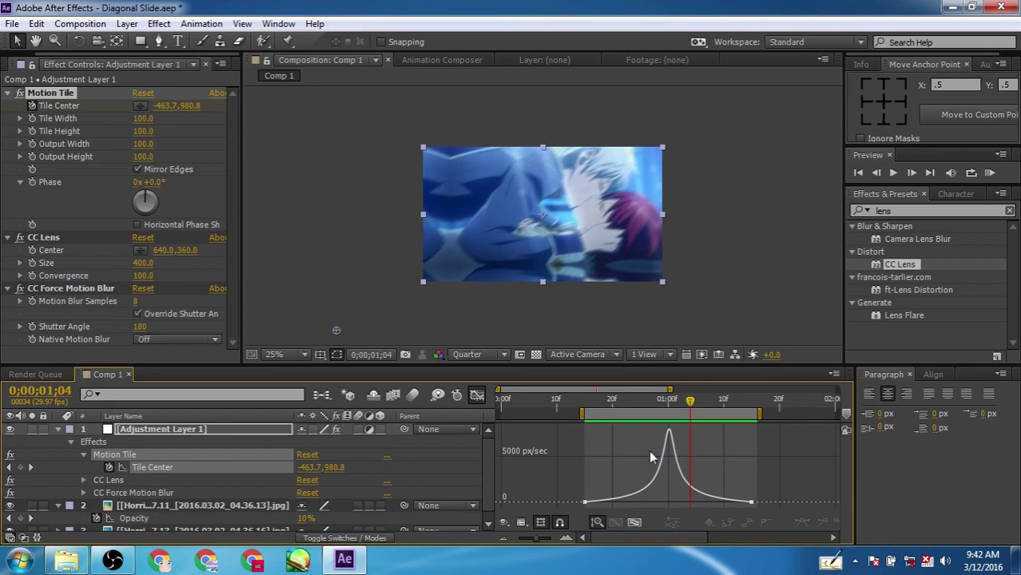
{"action": "mouse_move", "coordinate": [584, 503]}
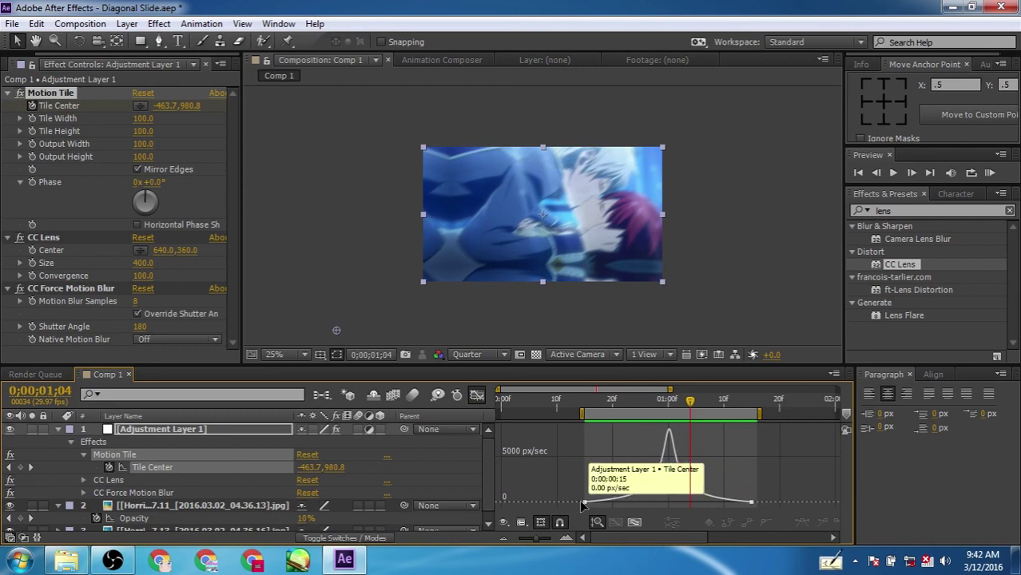
{"action": "left_click", "coordinate": [477, 397]}
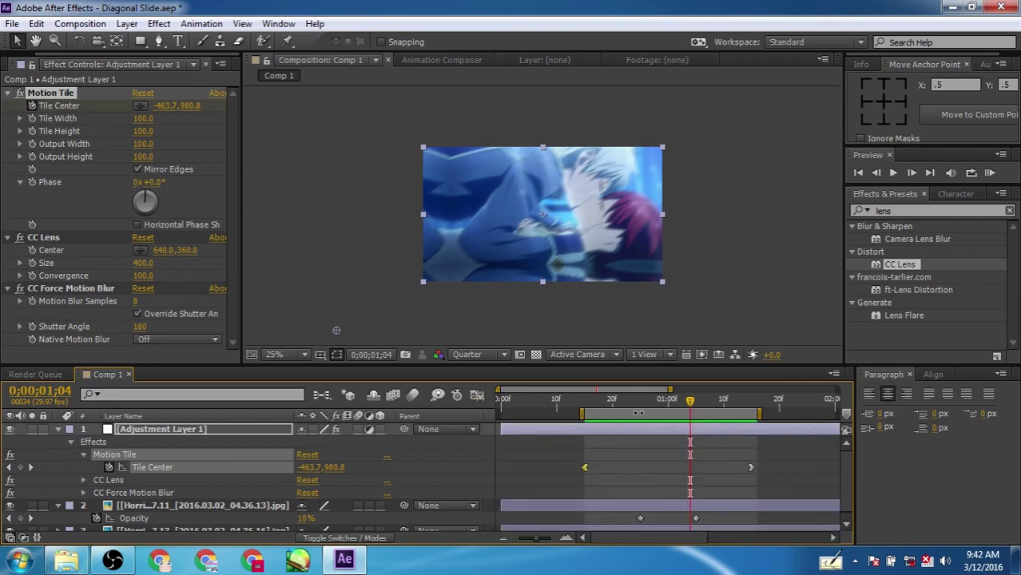
- Go to the last Tile Center keyframe at 0;00;01;15 and move the tile center to the opposite diagonal, about 1920, -344
{"action": "left_click_drag", "start_coordinate": [697, 404], "coordinate": [752, 399]}
{"action": "key", "text": "comma"}
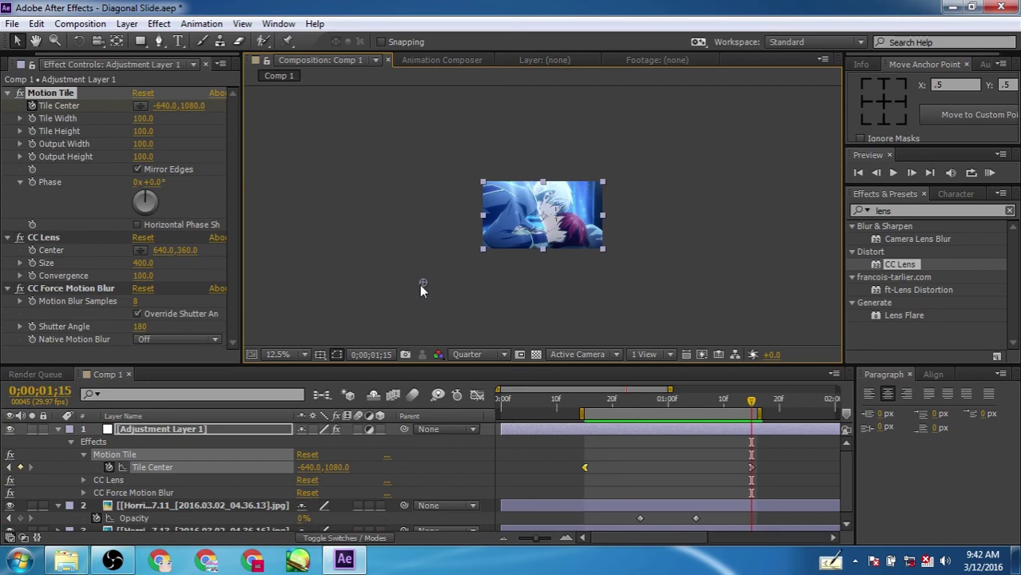
{"action": "left_click_drag", "start_coordinate": [422, 285], "coordinate": [658, 153]}
{"action": "key", "text": "period"}
{"action": "key", "text": "period"}
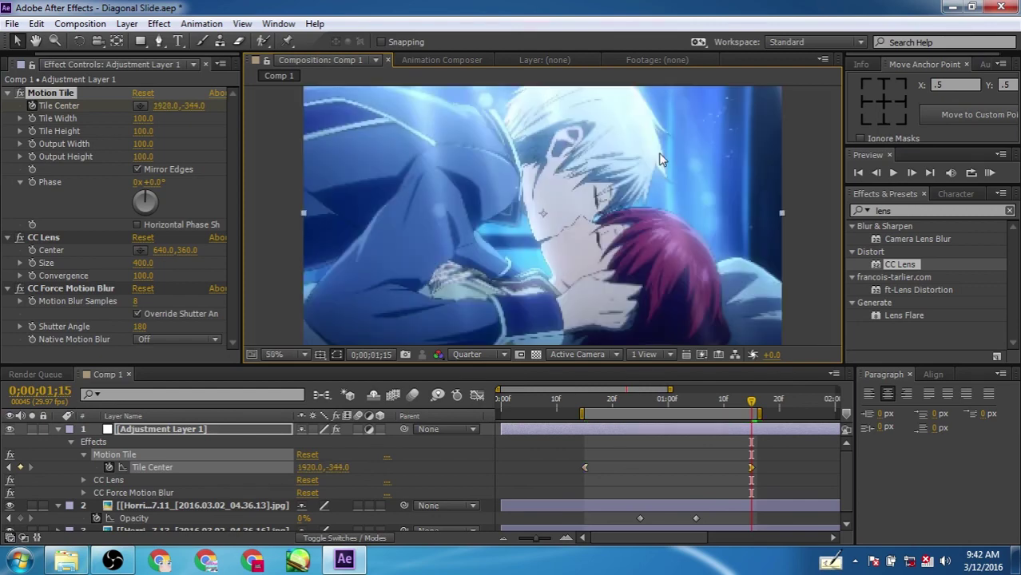
{"action": "key", "text": "comma"}
{"action": "key", "text": "period"}
- Set the Y value of the Tile Center at 0;00;01;15 to -342
{"action": "left_click", "coordinate": [194, 105]}
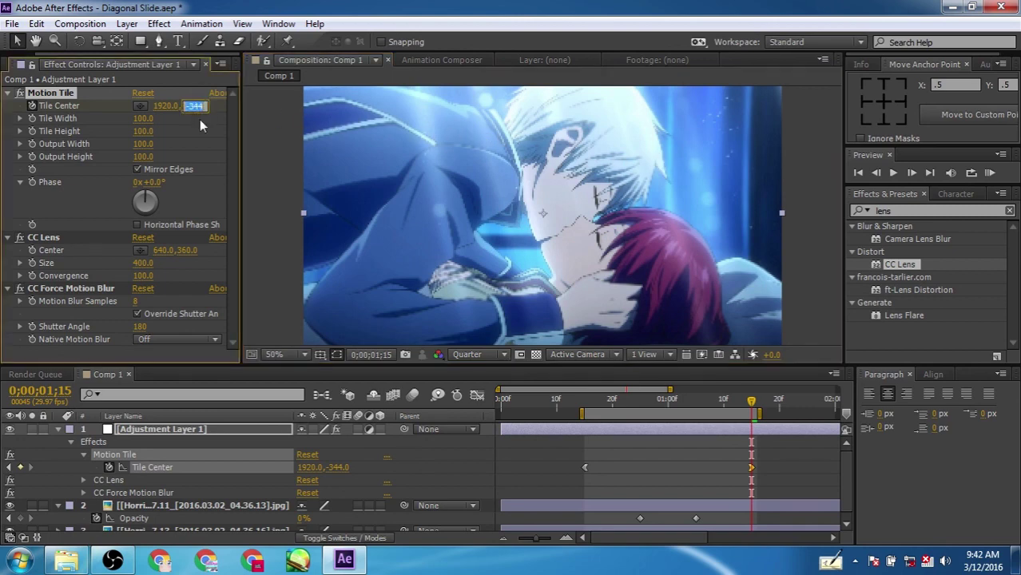
{"action": "key", "text": "Up"}
{"action": "key", "text": "Up"}
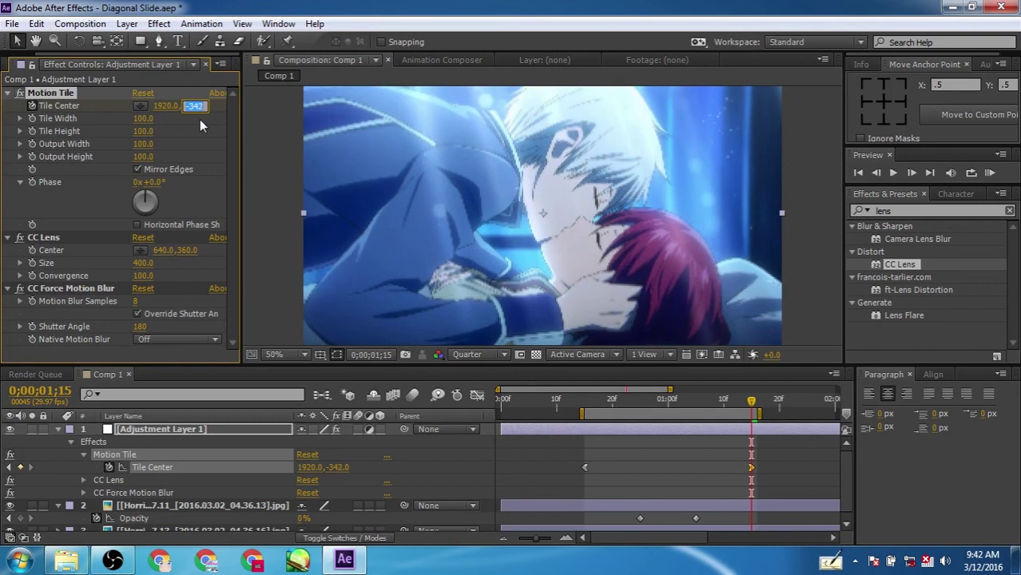
{"action": "left_click", "coordinate": [199, 151]}
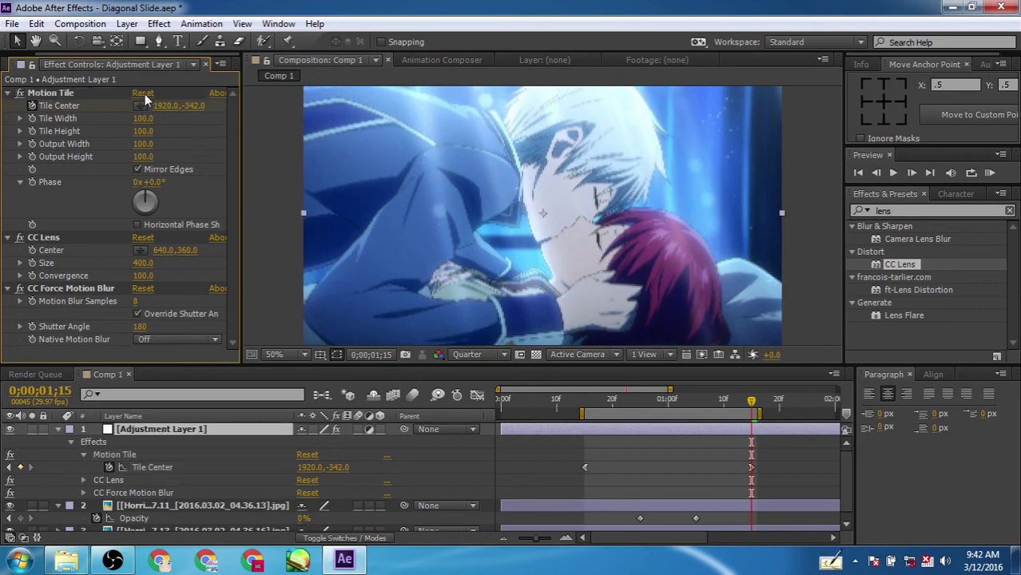
- Copy the first Tile Center keyframe and paste it over the last one at 0;00;01;15
{"action": "left_click", "coordinate": [540, 475]}
{"action": "left_click_drag", "start_coordinate": [539, 475], "coordinate": [629, 454]}
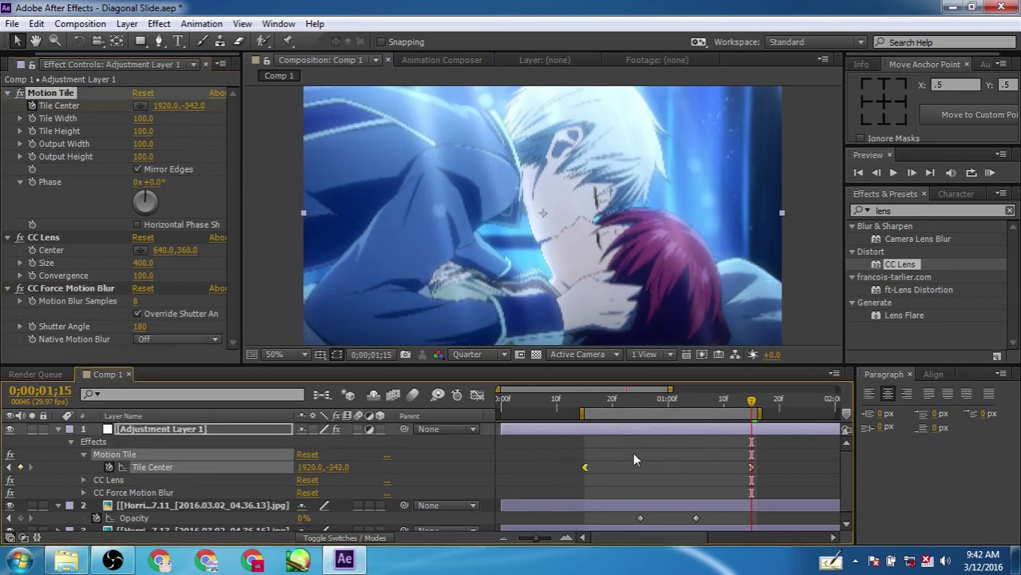
{"action": "key", "text": "ctrl+c"}
{"action": "key", "text": "ctrl+v"}
{"action": "scroll", "coordinate": [573, 215], "scroll_direction": "down", "scroll_amount": 1}
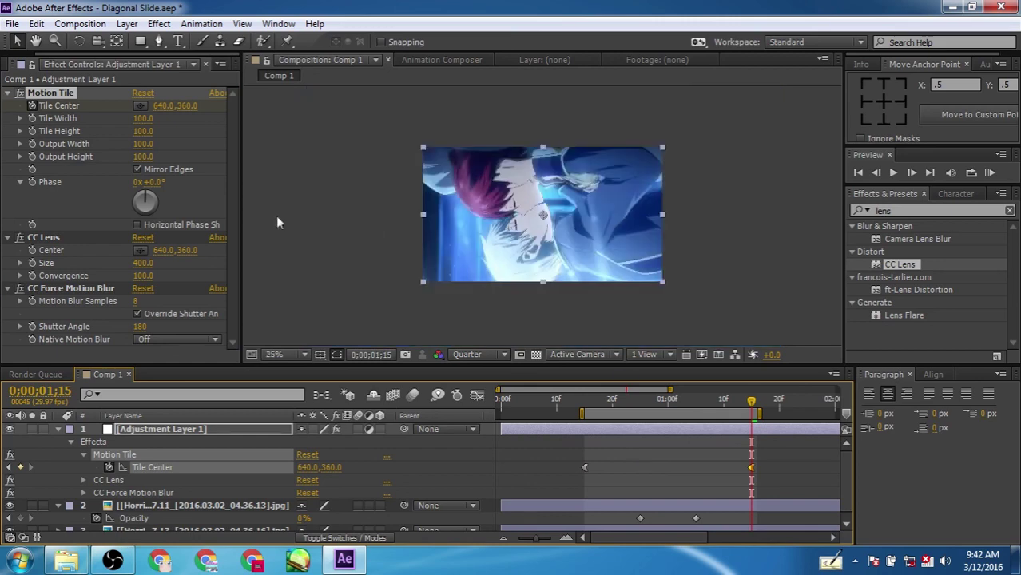
- Try moving the tile center diagonally up to about 1784, -408, and undo the move
{"action": "left_click", "coordinate": [188, 105]}
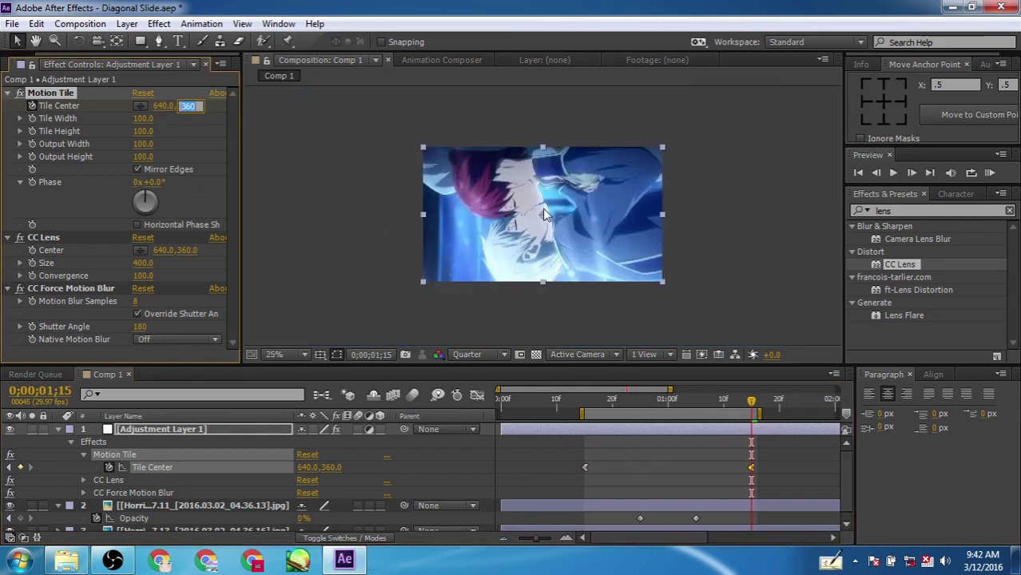
{"action": "scroll", "coordinate": [543, 214], "scroll_direction": "down", "scroll_amount": 1}
{"action": "left_click_drag", "start_coordinate": [544, 217], "coordinate": [645, 138]}
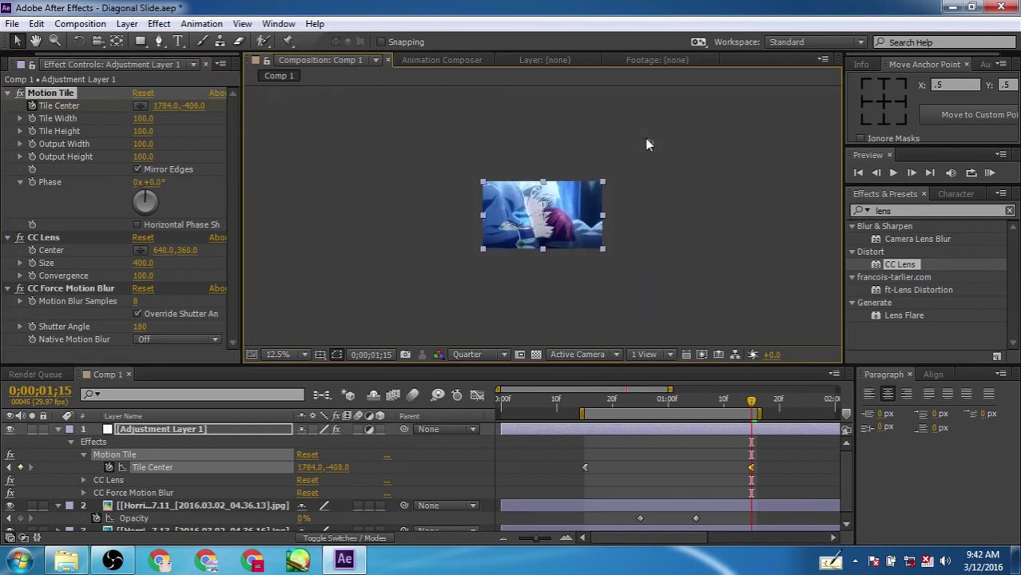
{"action": "key", "text": "ctrl+z"}
- Set the X value of Motion Tile's Tile Center at 0;00;01;15 to 1920
{"action": "left_click", "coordinate": [164, 106]}
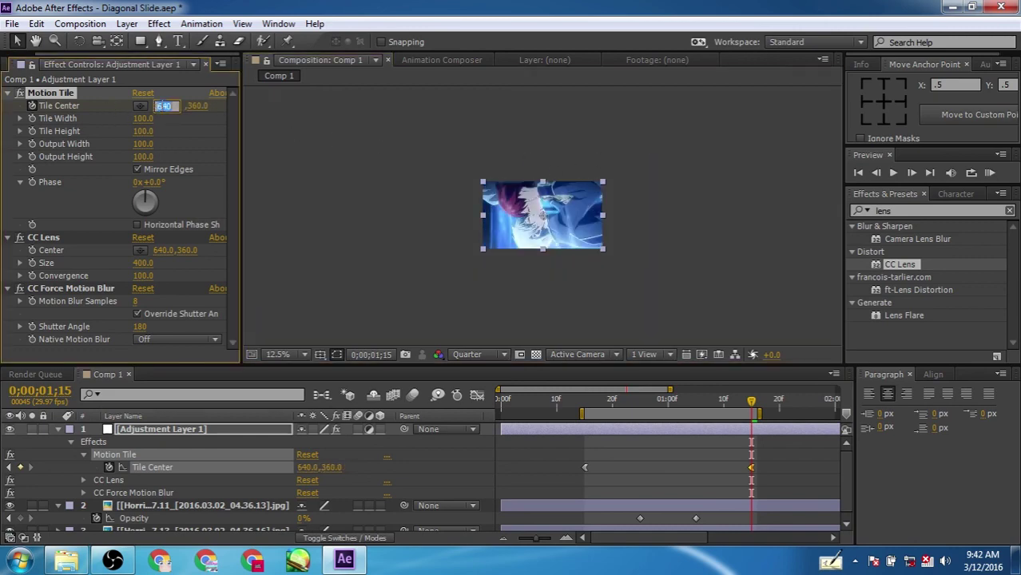
{"action": "left_click", "coordinate": [163, 106]}
{"action": "type", "text": "+0"}
{"action": "key", "text": "Home"}
{"action": "type", "text": "("}
{"action": "type", "text": "*2"}
{"action": "key", "text": "Return"}
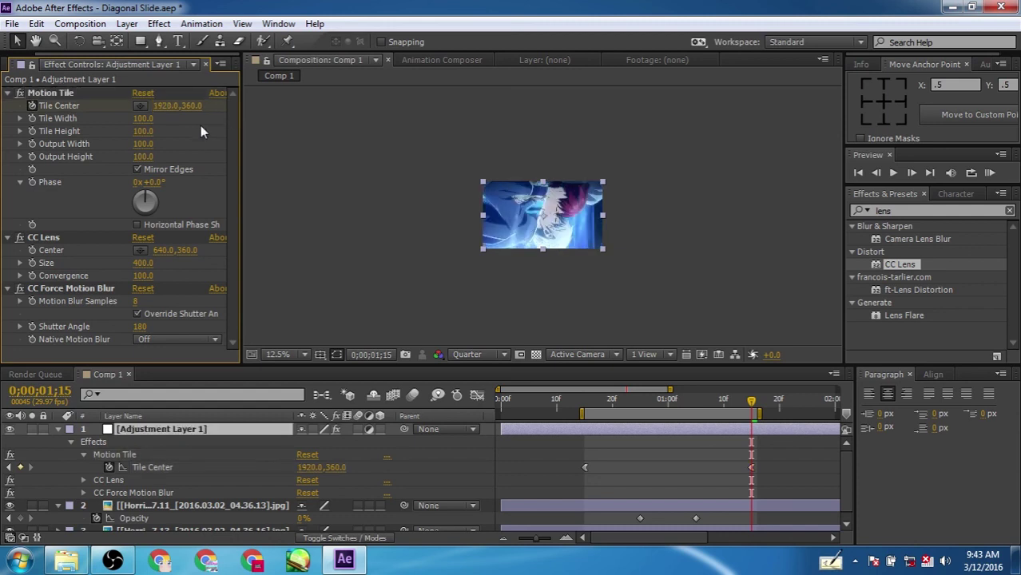
- Set the Y value of Motion Tile's Tile Center at 0;00;01;15 to -360
{"action": "left_click", "coordinate": [195, 106]}
{"action": "key", "text": "Home"}
{"action": "type", "text": "-"}
{"action": "key", "text": "Return"}
{"action": "key", "text": "period"}
{"action": "key", "text": "period"}
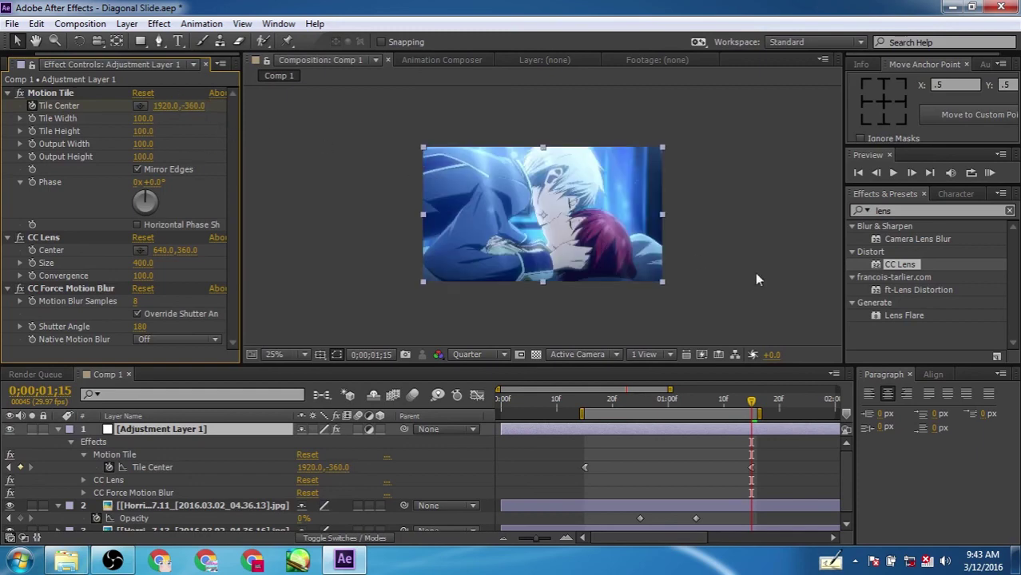
{"action": "key", "text": "comma"}
{"action": "key", "text": "comma"}
- Reshape the Tile Center speed graph into a steep central peak by easing the last keyframe down to zero speed
{"action": "left_click", "coordinate": [208, 468]}
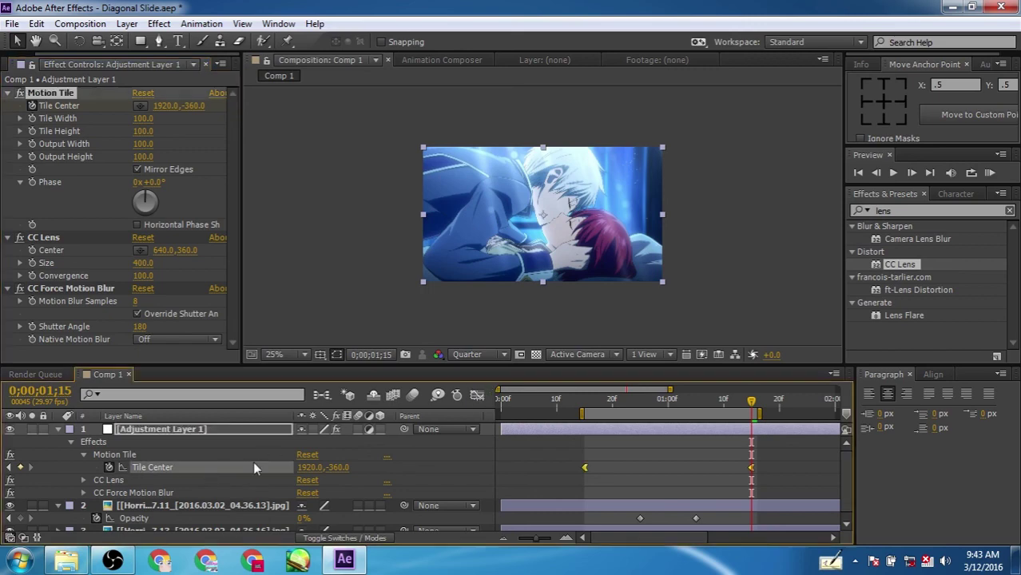
{"action": "left_click", "coordinate": [477, 396]}
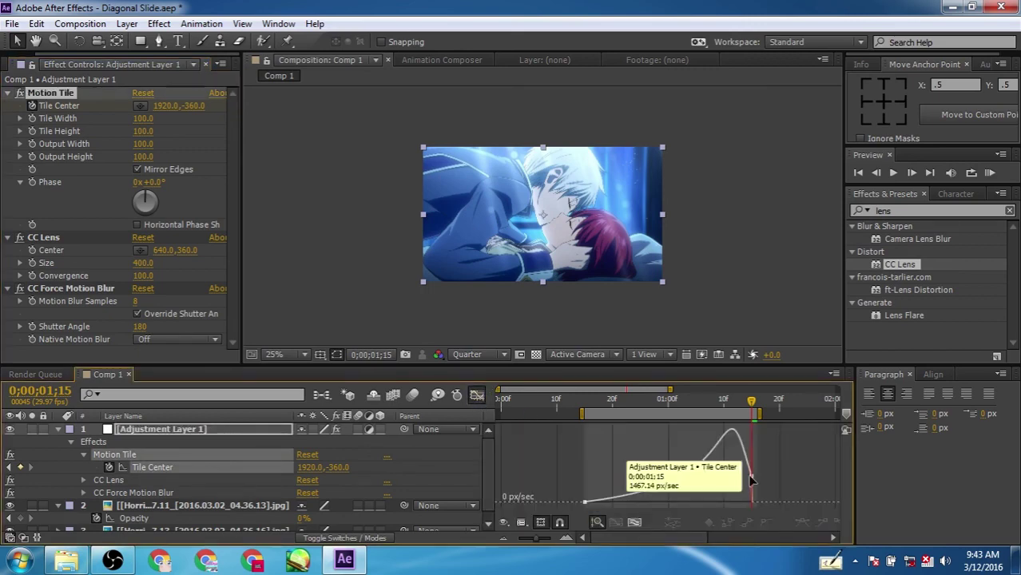
{"action": "left_click_drag", "start_coordinate": [751, 477], "coordinate": [677, 511]}
- Preview the diagonal slide, then scrub back through the transition from 0;00;01;00 to 0;00;00;18
{"action": "key", "text": "j"}
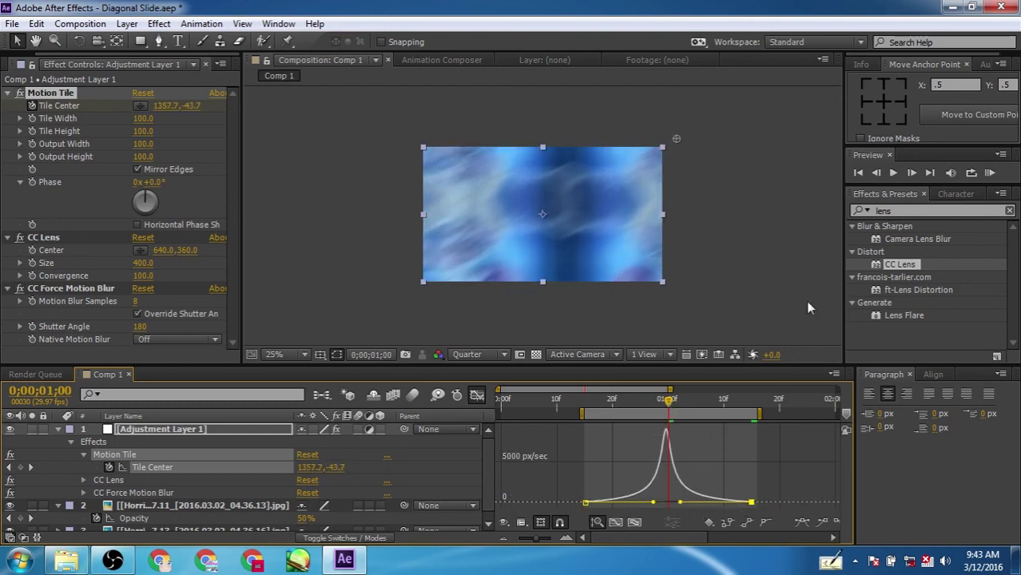
{"action": "left_click", "coordinate": [988, 174]}
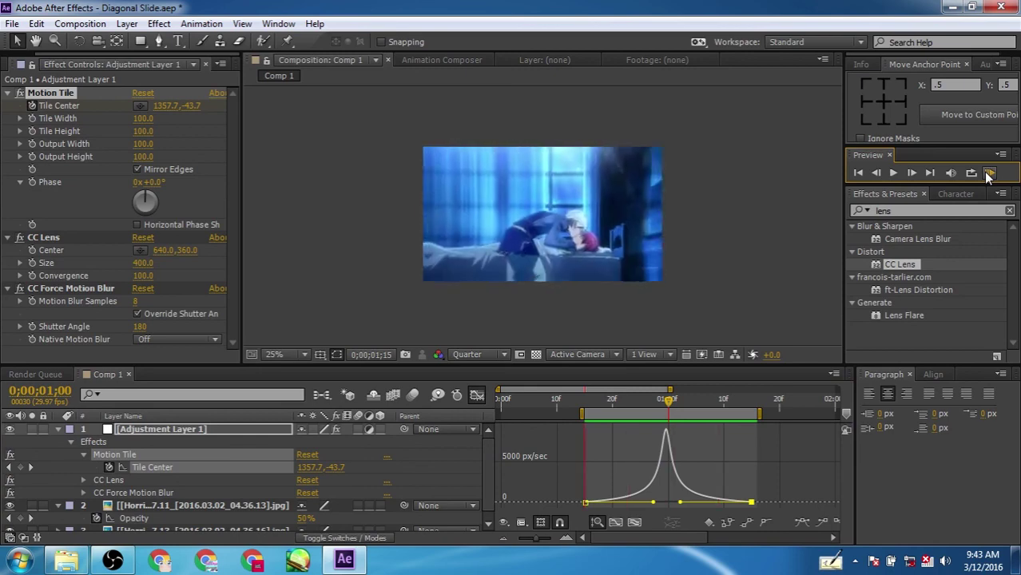
{"action": "left_click", "coordinate": [989, 174]}
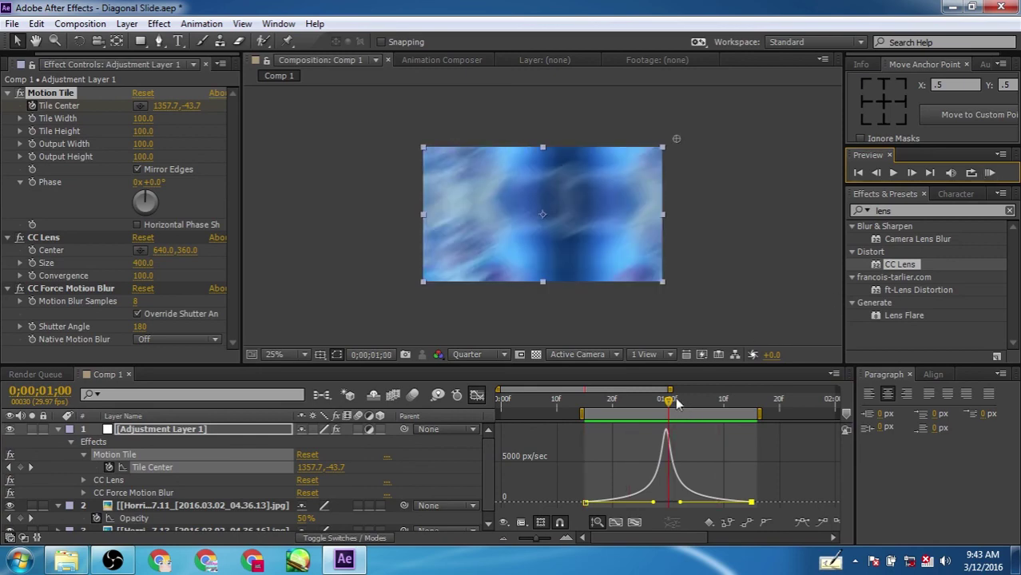
{"action": "left_click_drag", "start_coordinate": [676, 399], "coordinate": [640, 402]}
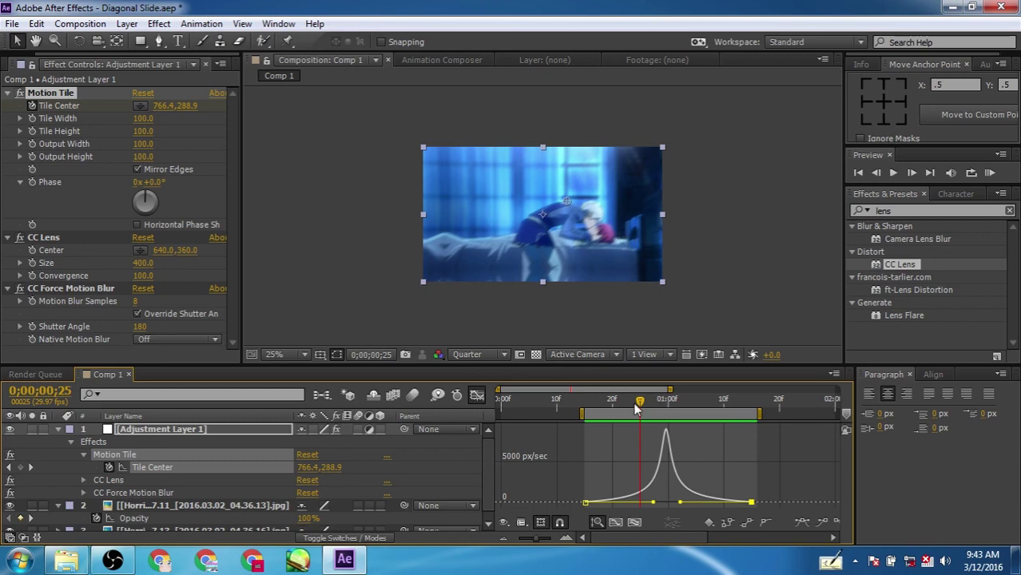
{"action": "left_click_drag", "start_coordinate": [637, 406], "coordinate": [601, 417]}
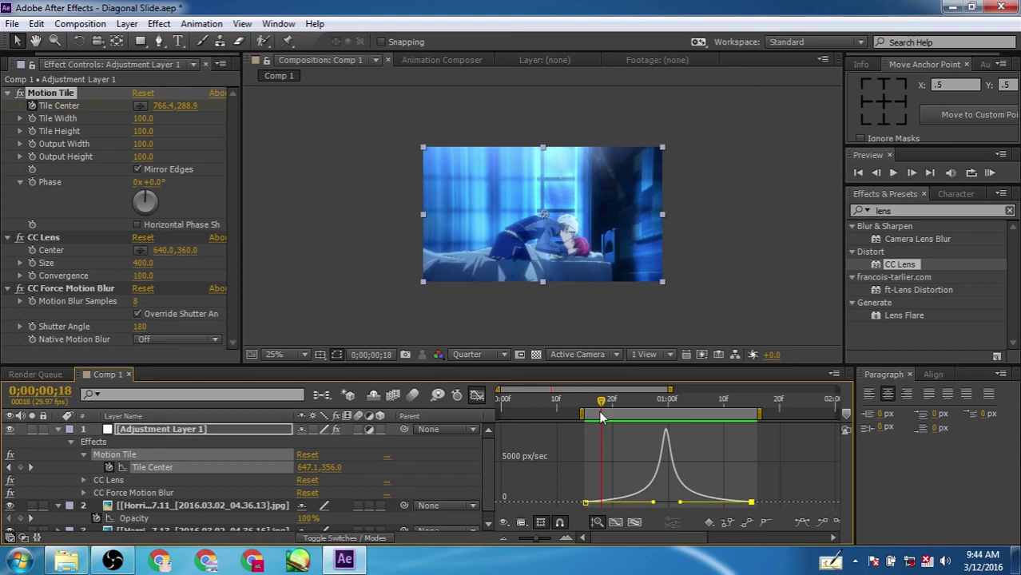